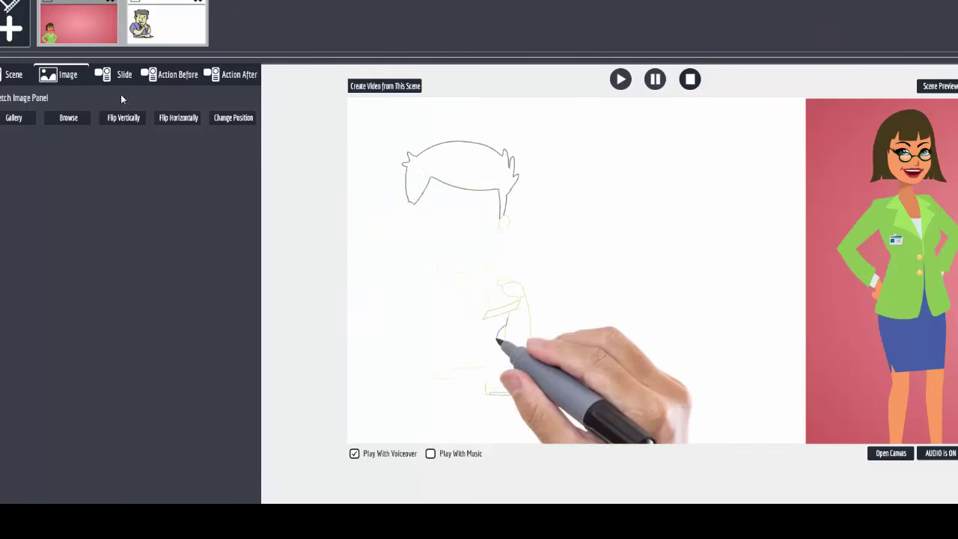
Step: Customize the first scene's animation by replacing the name in Text Area 3, and check the Text Area 2 wording
left_click(76, 4)
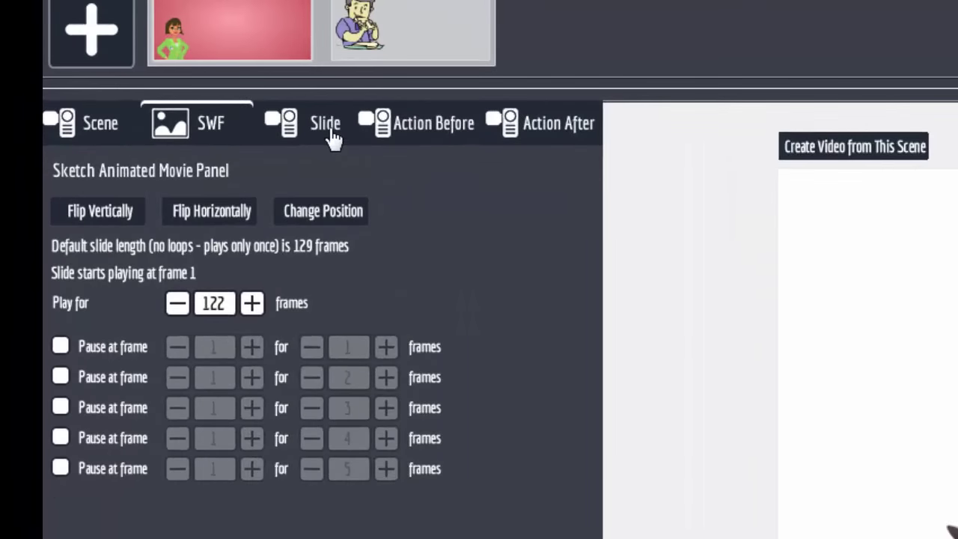
left_click(163, 67)
left_click(574, 233)
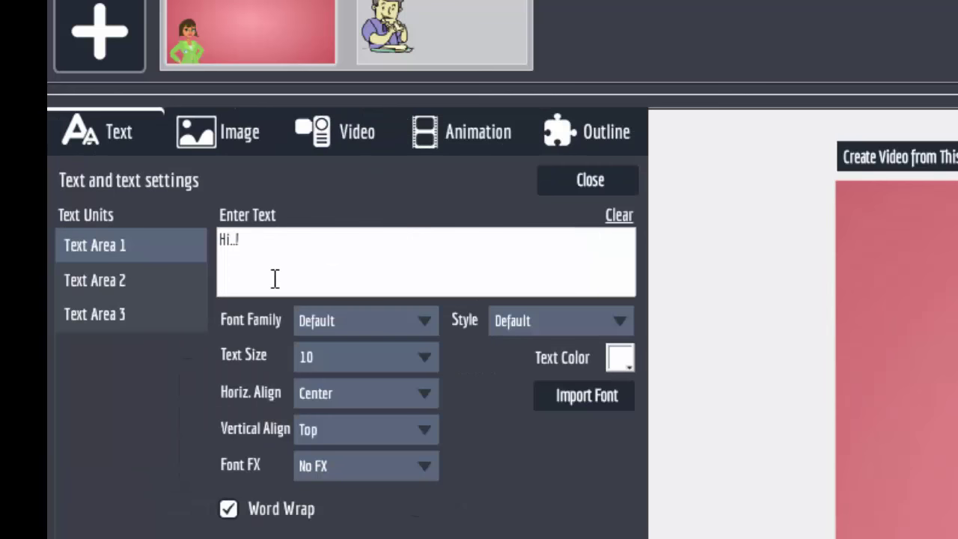
left_click(131, 279)
left_click(114, 310)
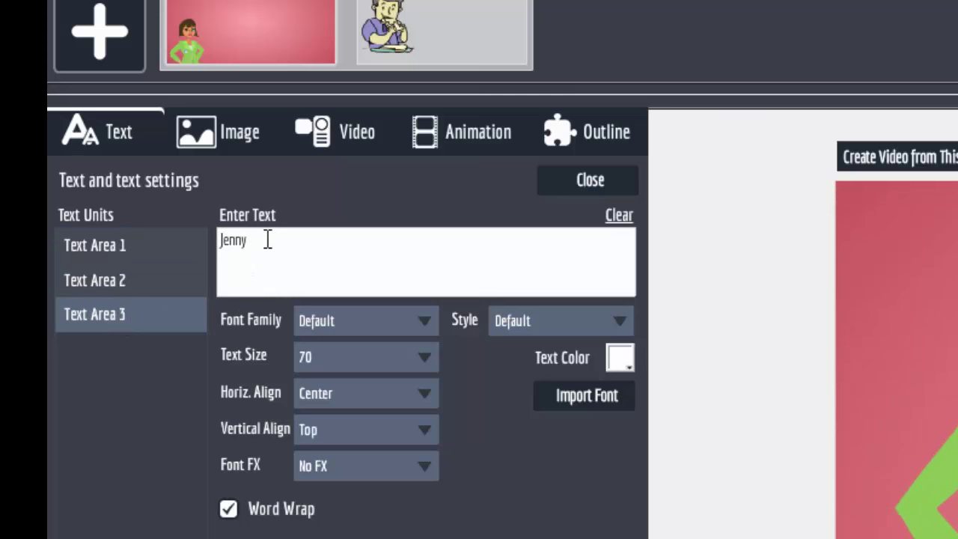
double_click(235, 240)
type("Barbara")
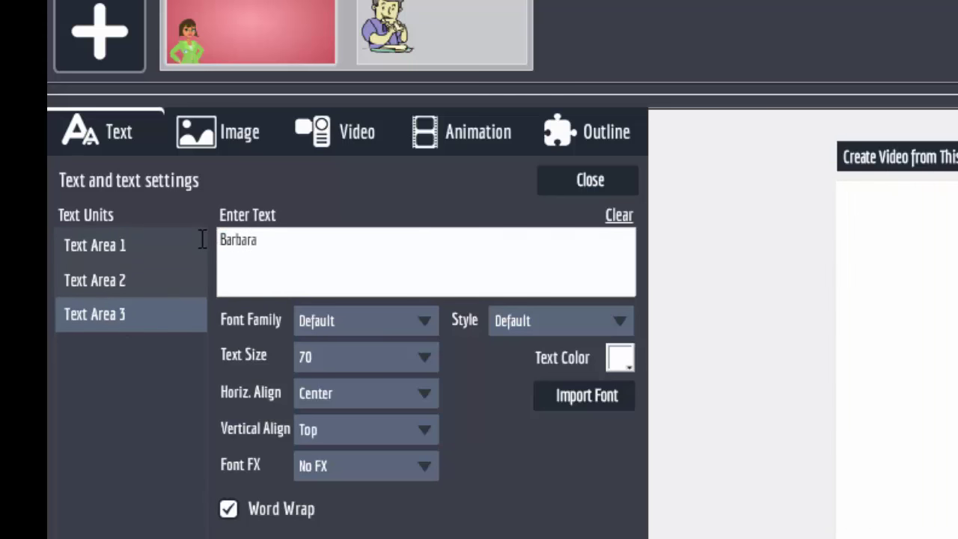
left_click(112, 283)
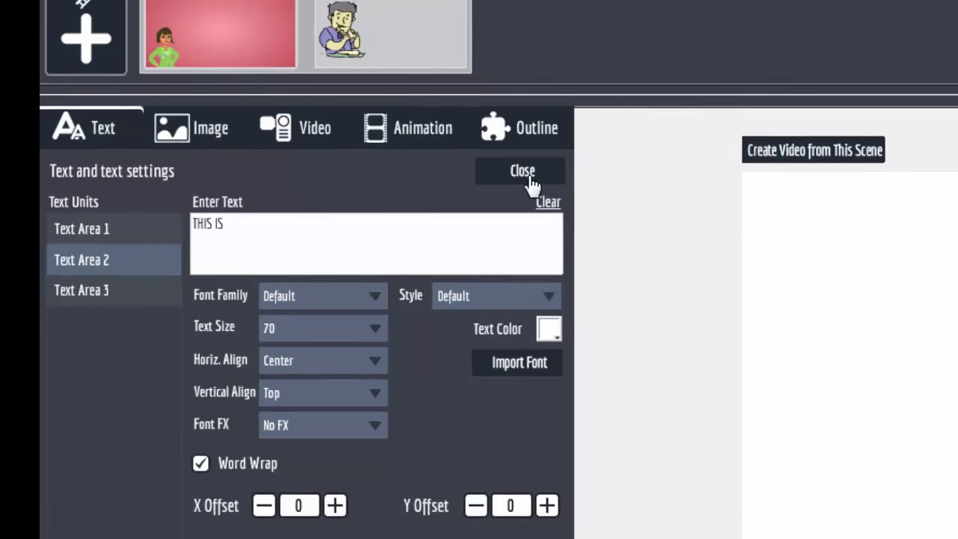
left_click(599, 184)
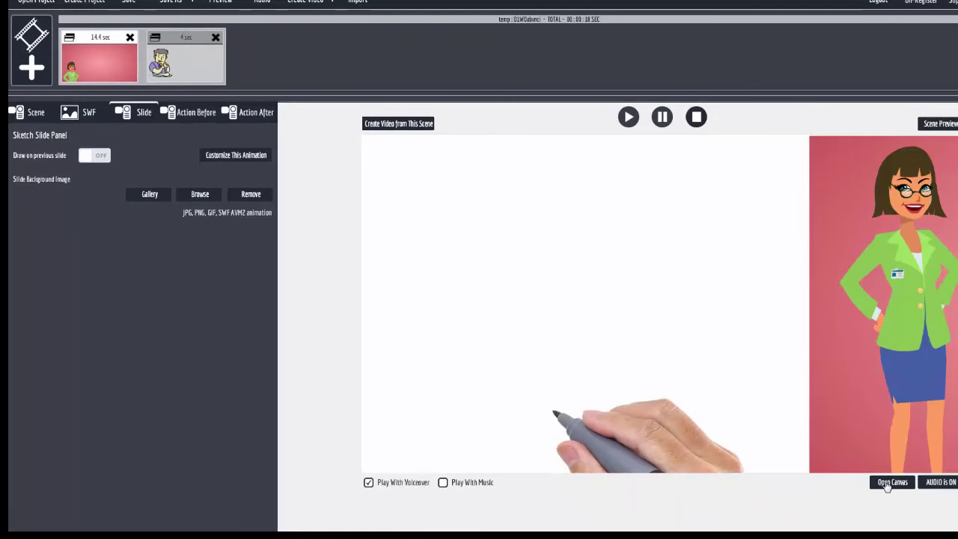
Step: Inspect the first scene's slide-in motion path on the canvas and preview the scene
left_click(881, 484)
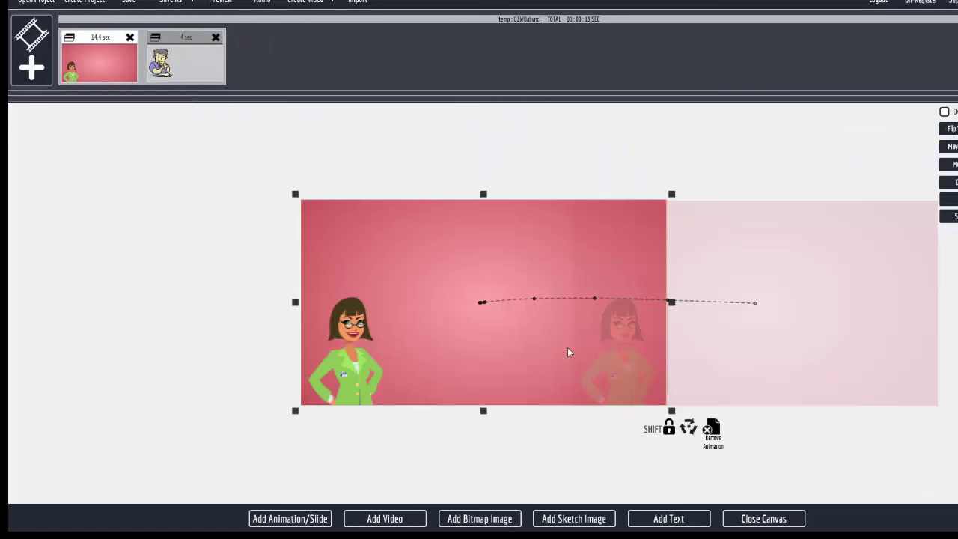
left_click(455, 347)
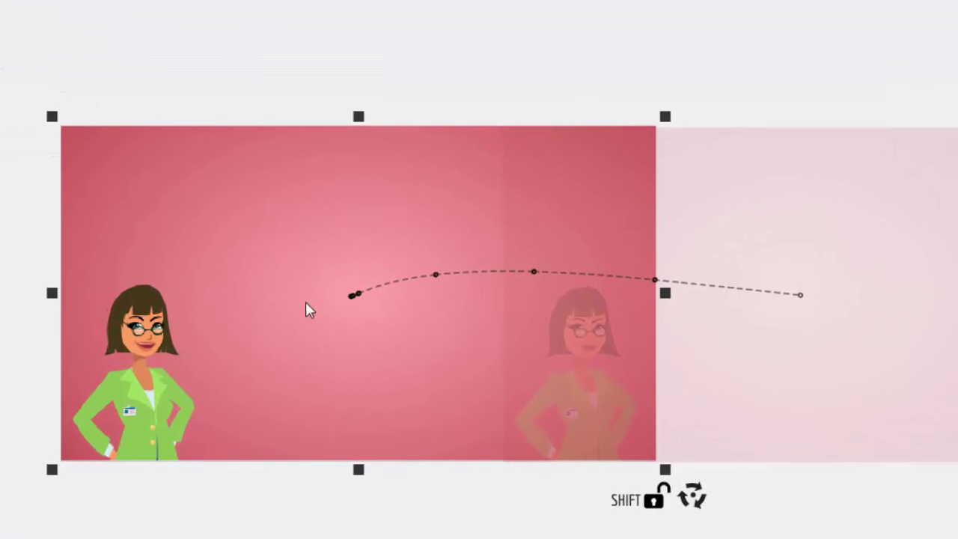
left_click(876, 352)
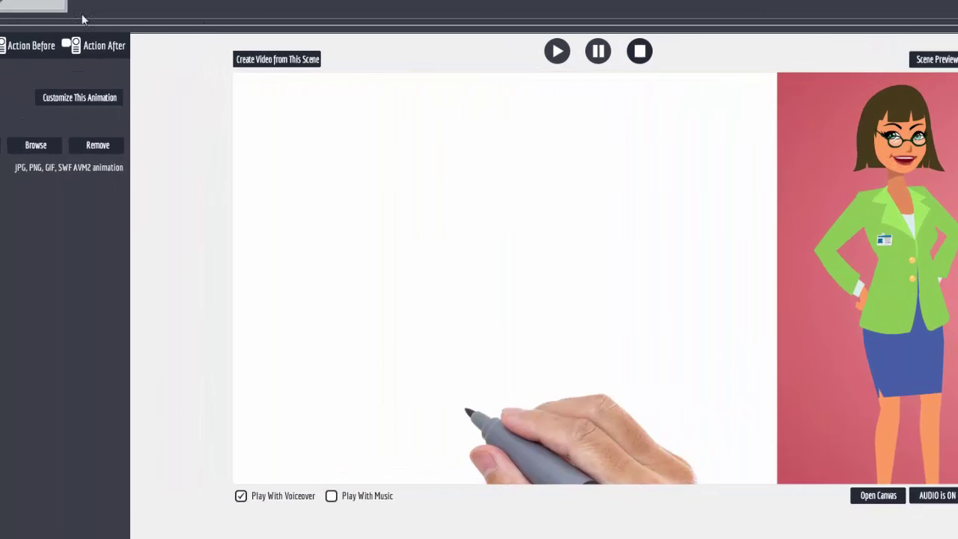
left_click(951, 60)
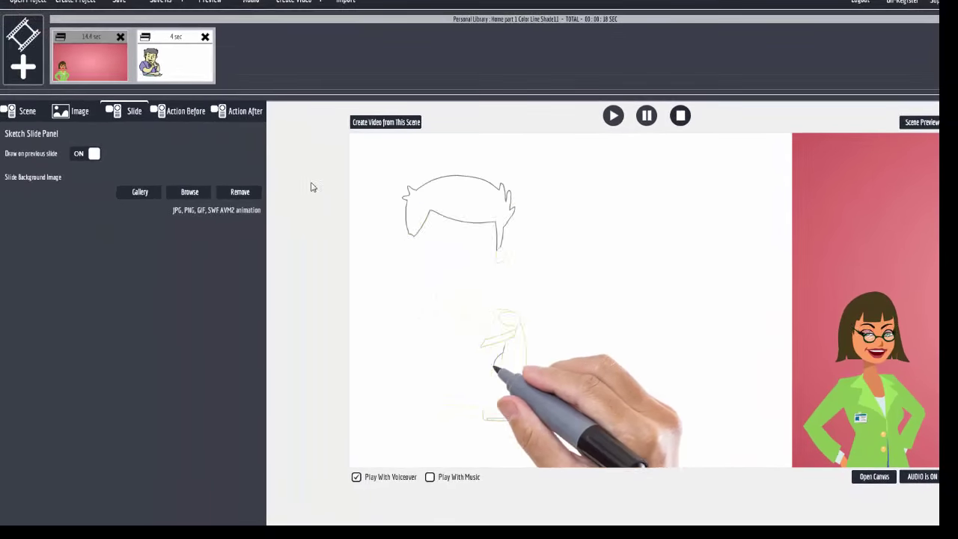
Step: Create a new canvas scene and add the sunset tree bitmap 003 from the Explaindio Stuff folder on TerraBorg II without sketching
left_click(27, 78)
left_click(421, 255)
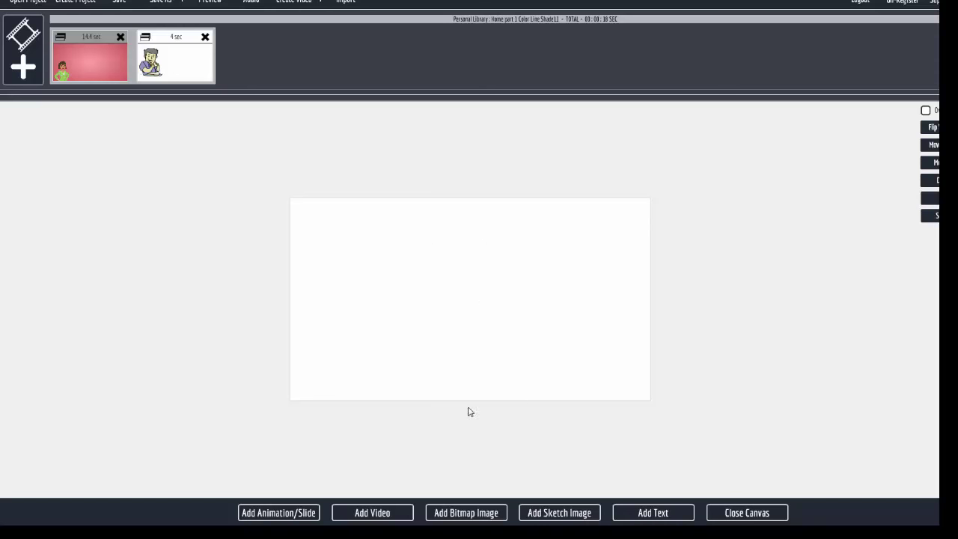
left_click(478, 515)
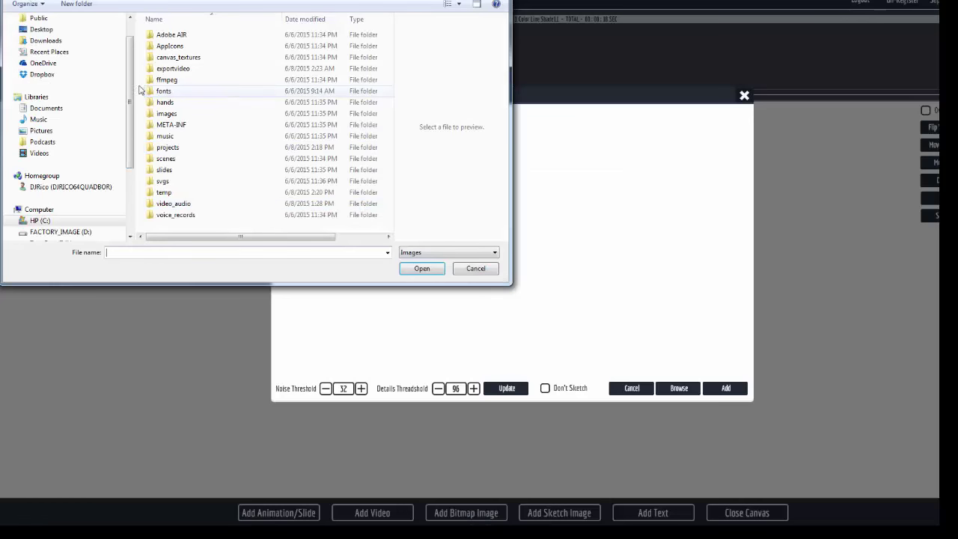
scroll(132, 88, "down", 3)
left_click(51, 153)
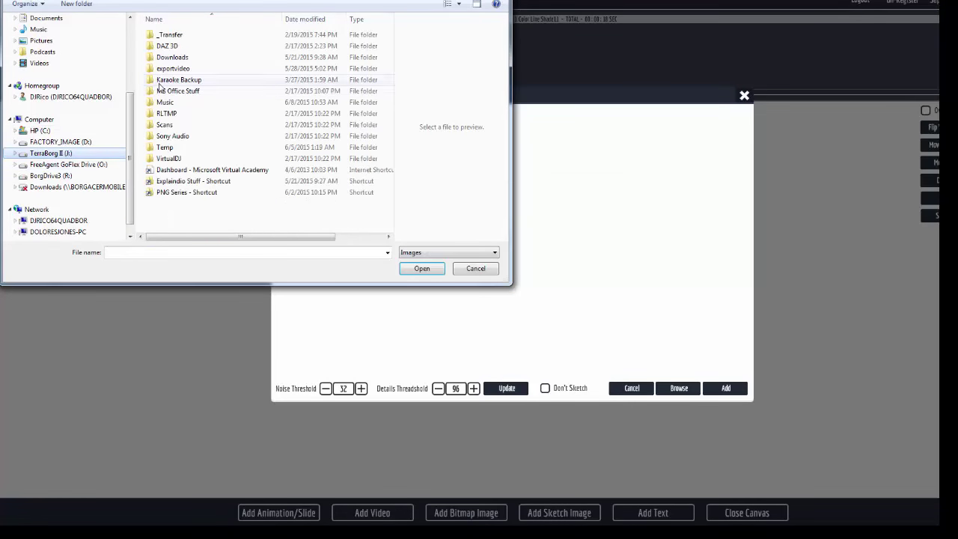
double_click(187, 181)
double_click(323, 44)
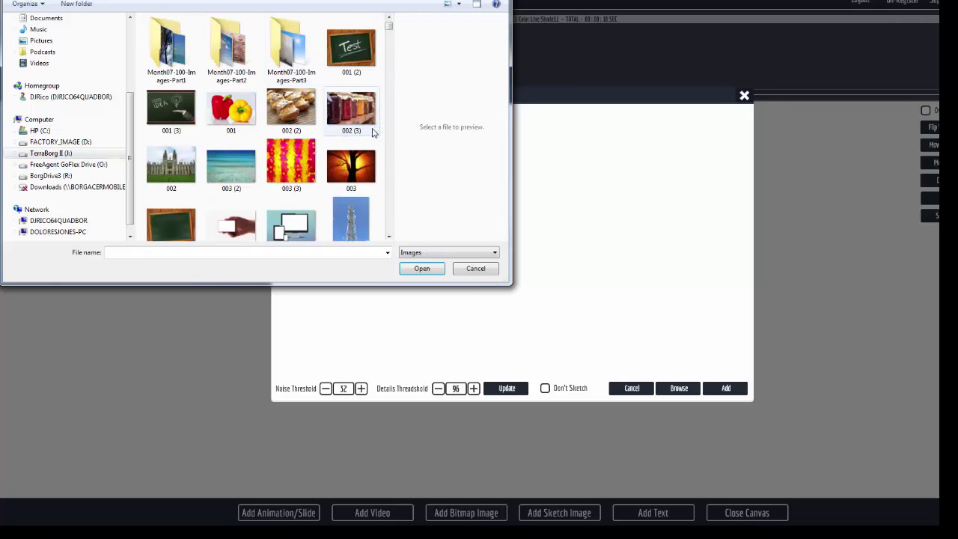
left_click(358, 174)
left_click(420, 270)
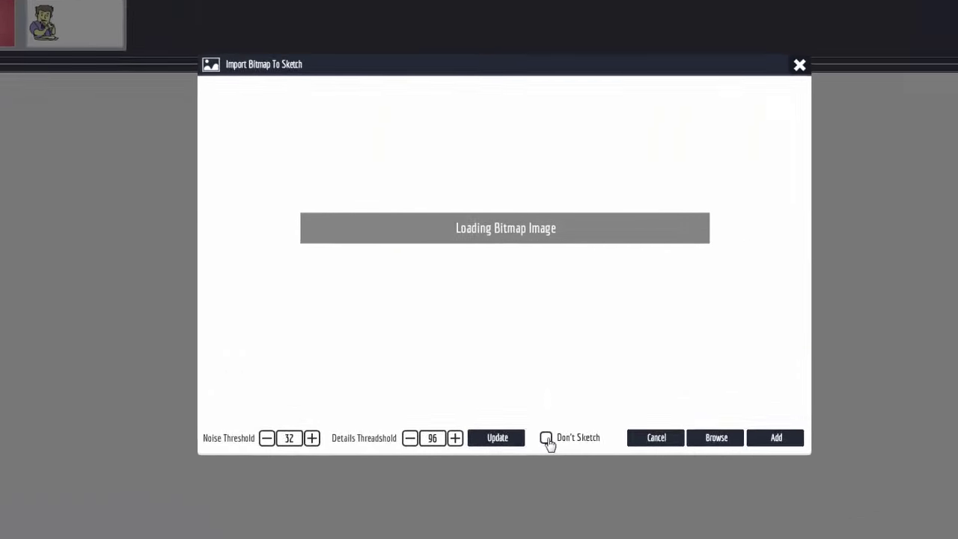
left_click(546, 388)
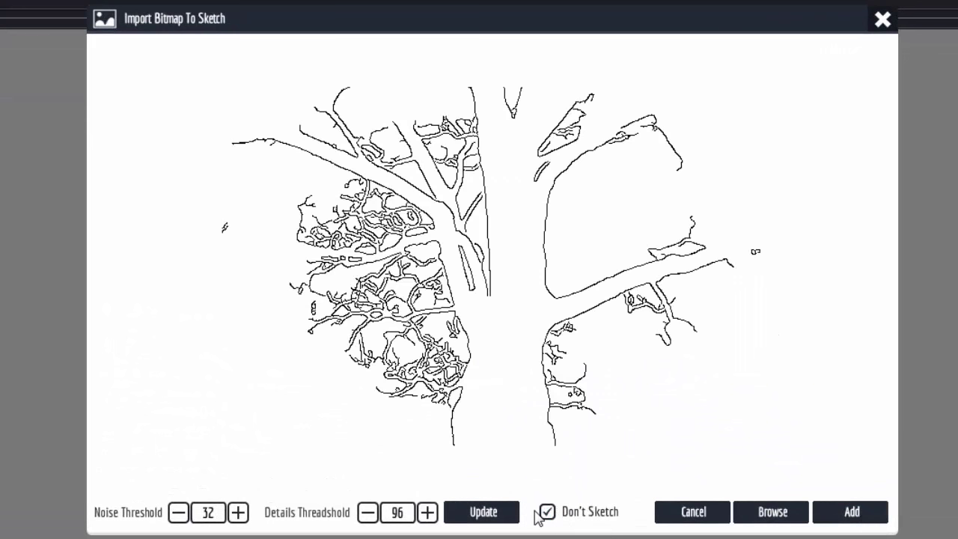
left_click(853, 512)
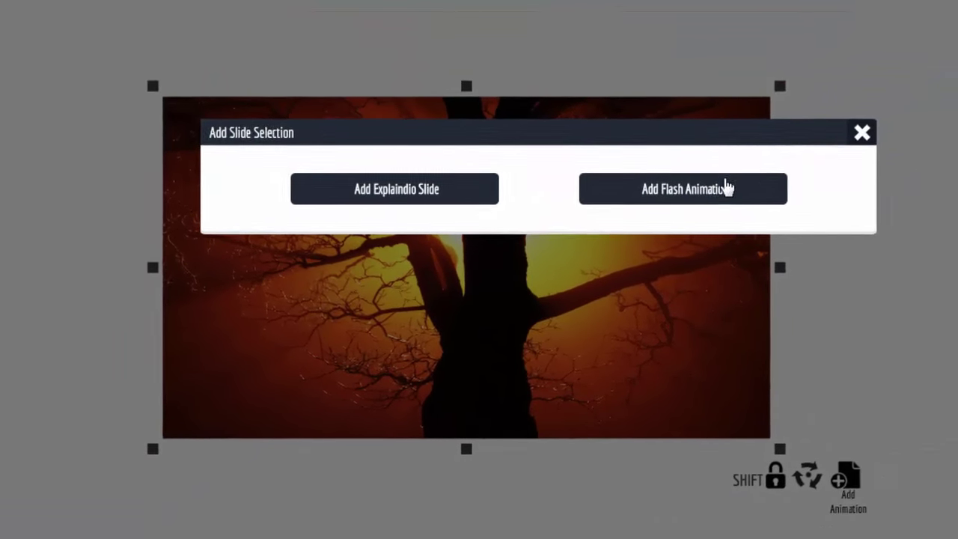
Step: Add the Flash animation "hi" from the Character Businesswoman2 images folder to the canvas without sketching
left_click(857, 80)
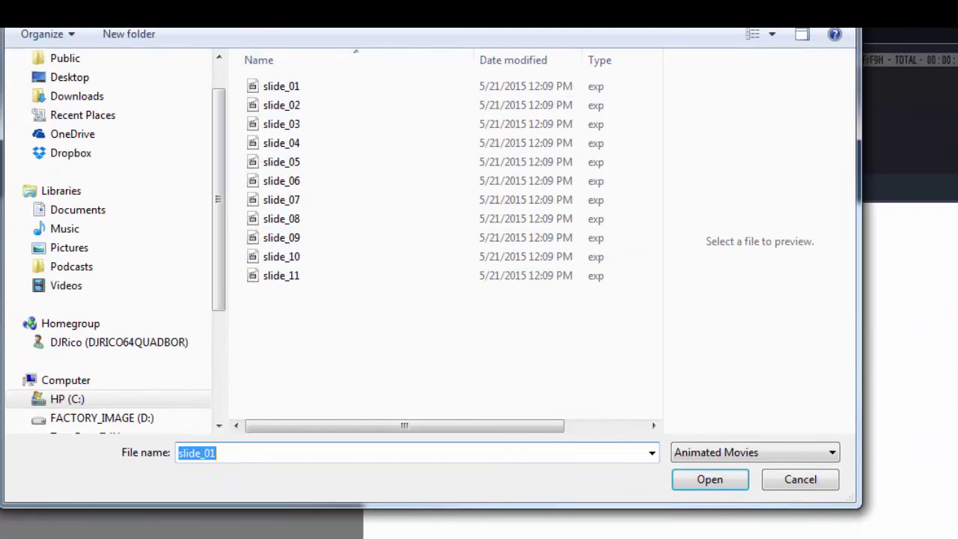
left_click(334, 28)
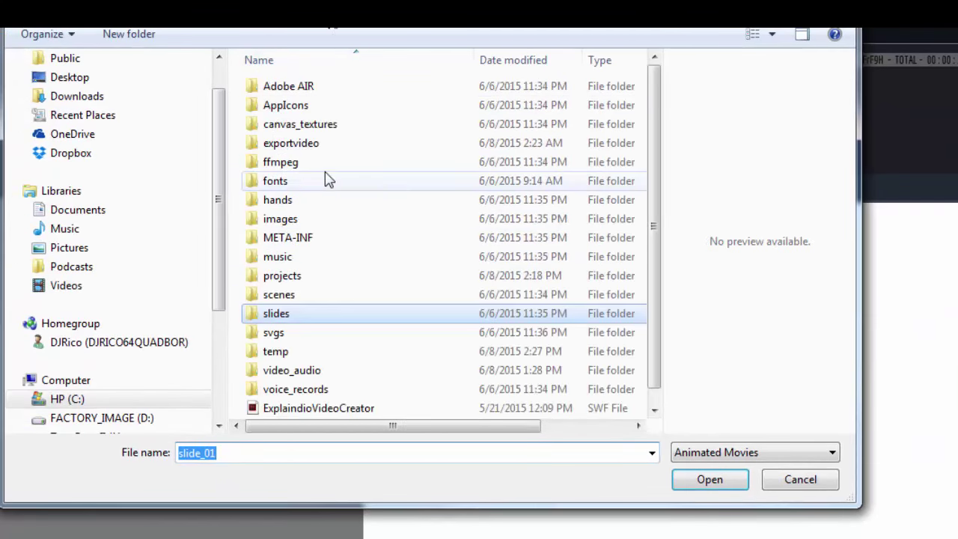
double_click(291, 224)
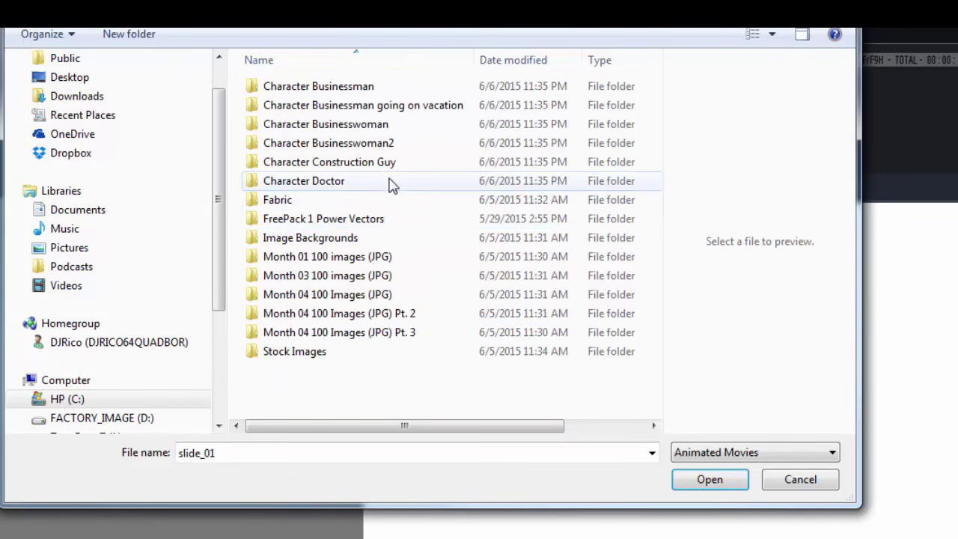
left_click(337, 145)
double_click(337, 145)
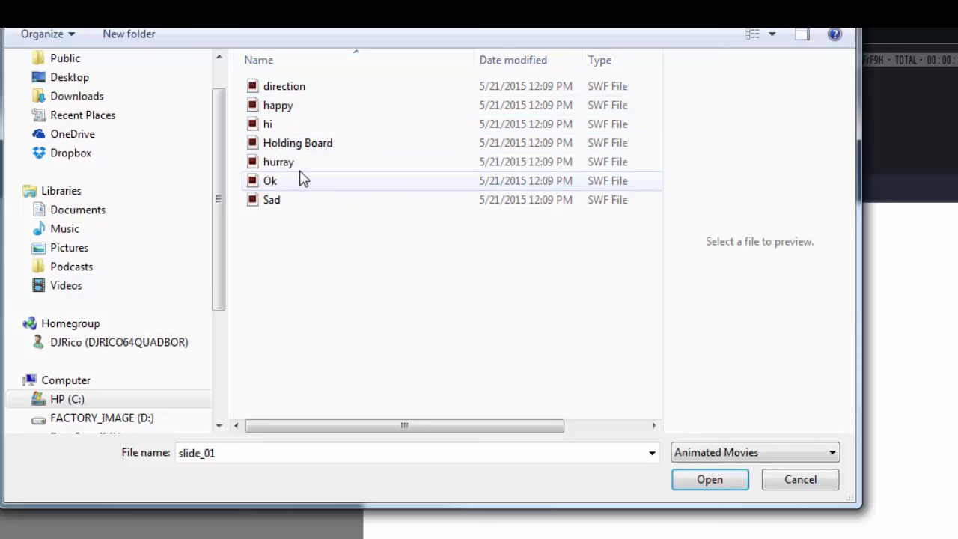
left_click(266, 125)
left_click(711, 481)
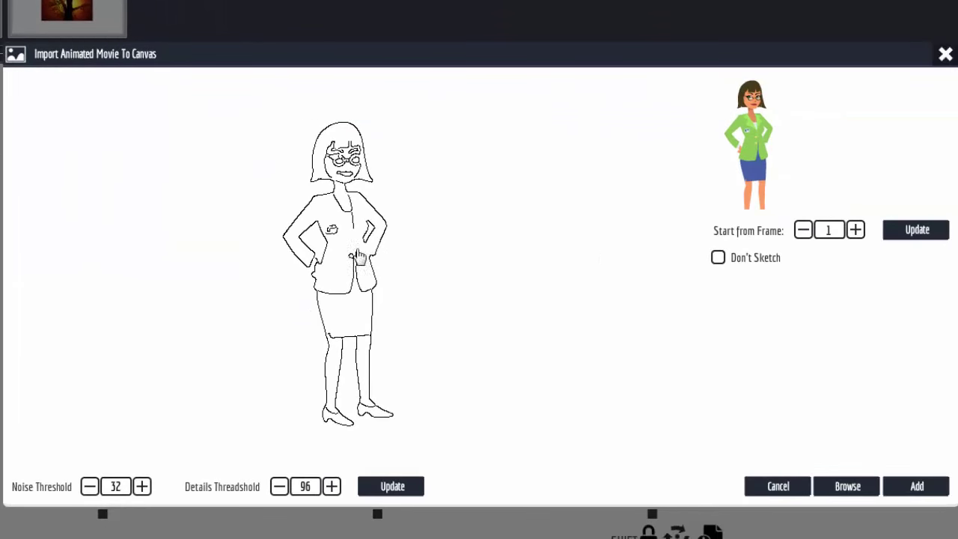
left_click(717, 259)
left_click(928, 486)
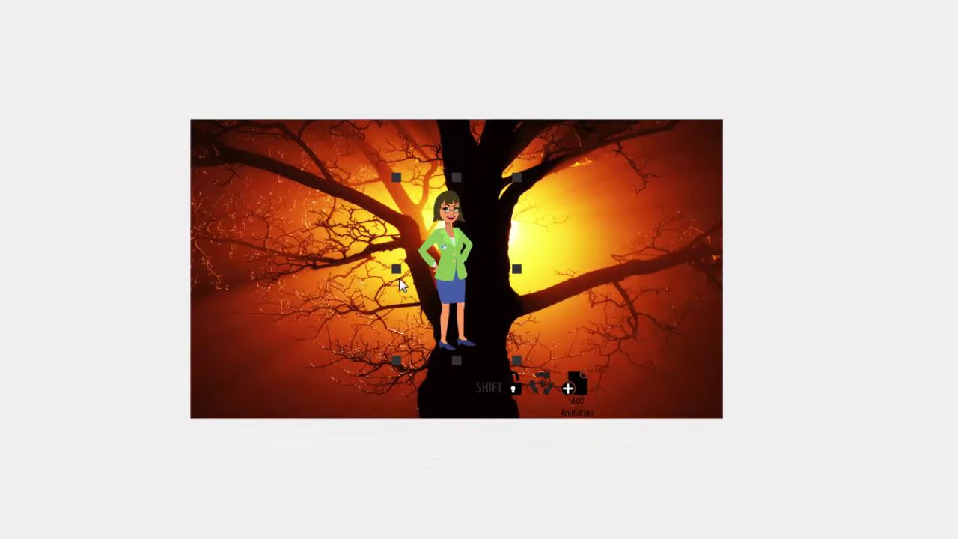
Step: Place the businesswoman at the left side of the tree image, enlarge her to nearly its full height, and close the canvas
left_click_drag(452, 257, 290, 260)
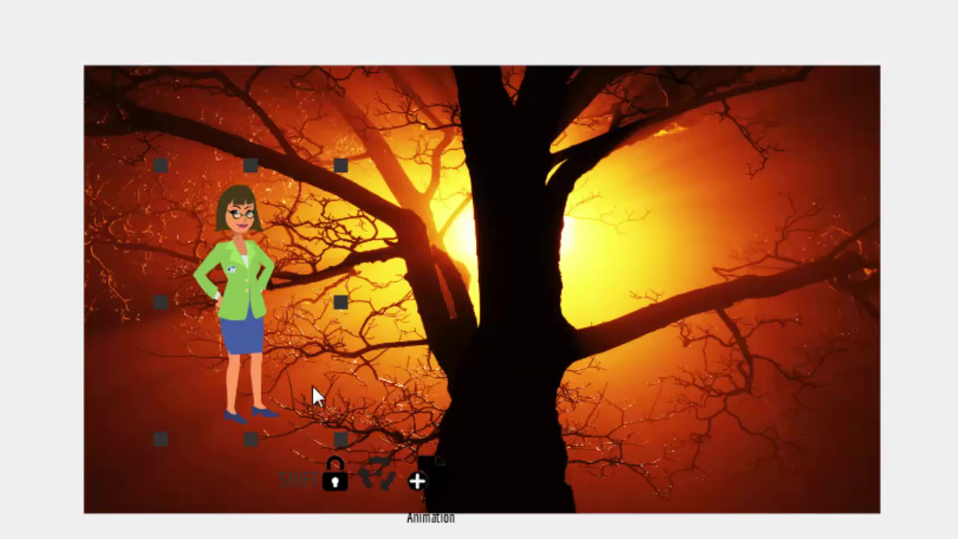
left_click_drag(237, 307, 209, 285)
left_click_drag(328, 428, 375, 483)
left_click_drag(241, 293, 197, 304)
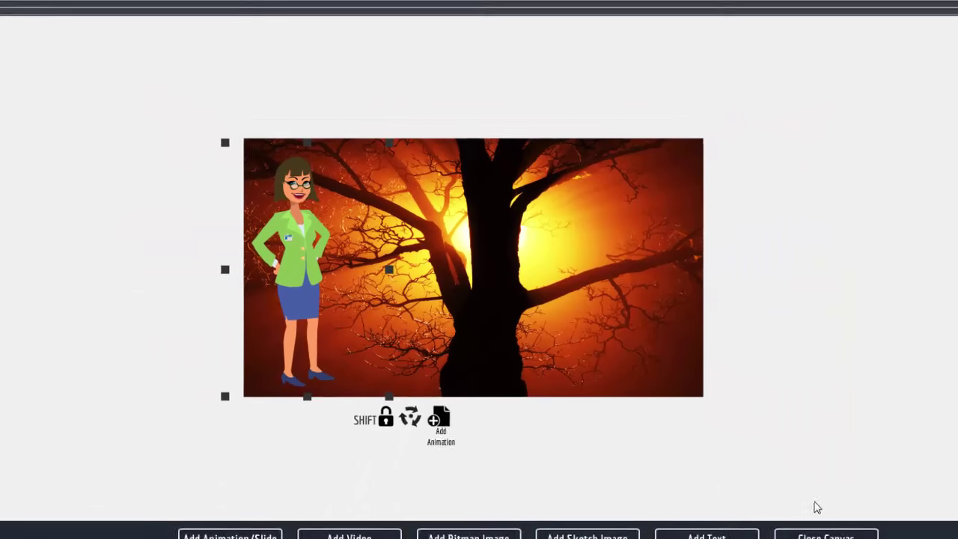
left_click(821, 526)
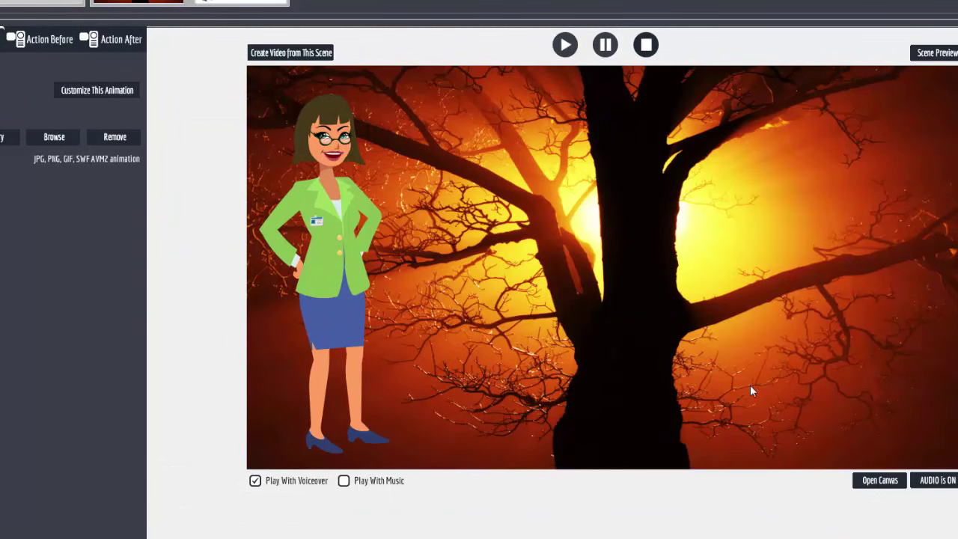
Step: Reopen the canvas, move the businesswoman just outside the image's left edge, and add a motion path that slides her inside horizontally
left_click(881, 483)
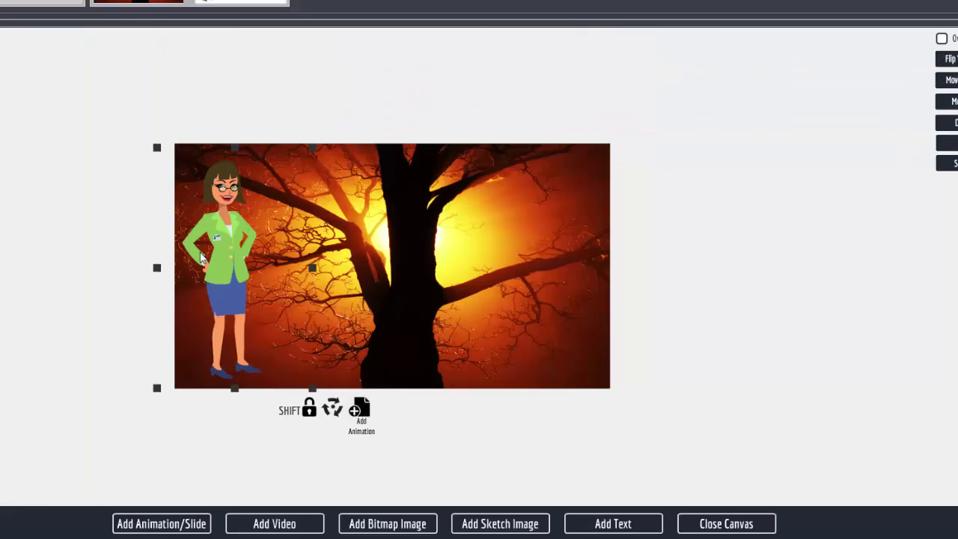
left_click_drag(221, 264, 117, 261)
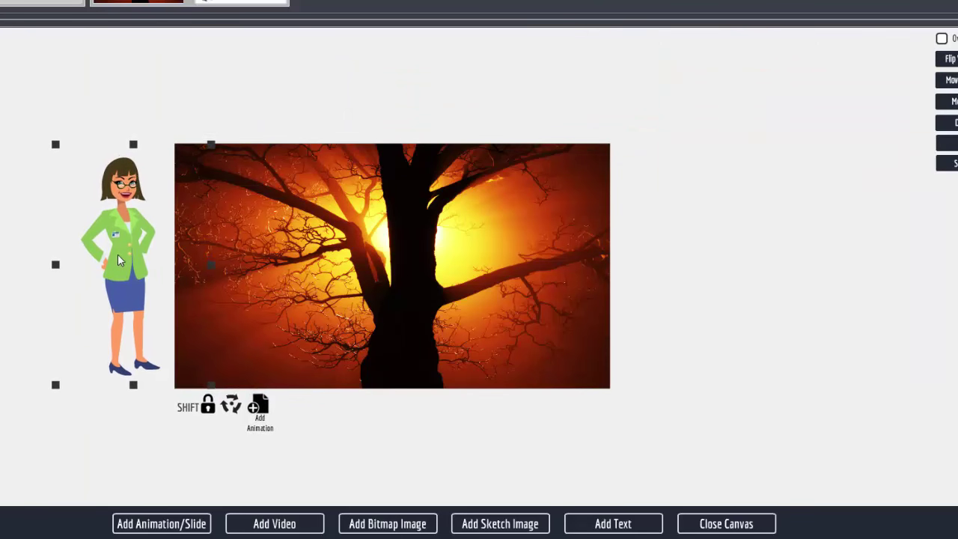
left_click(262, 408)
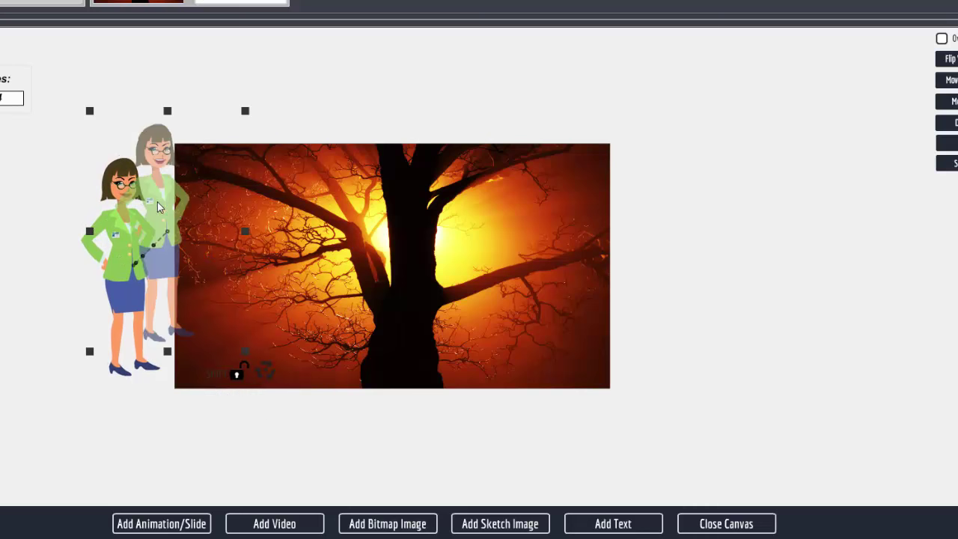
left_click_drag(158, 206, 224, 240)
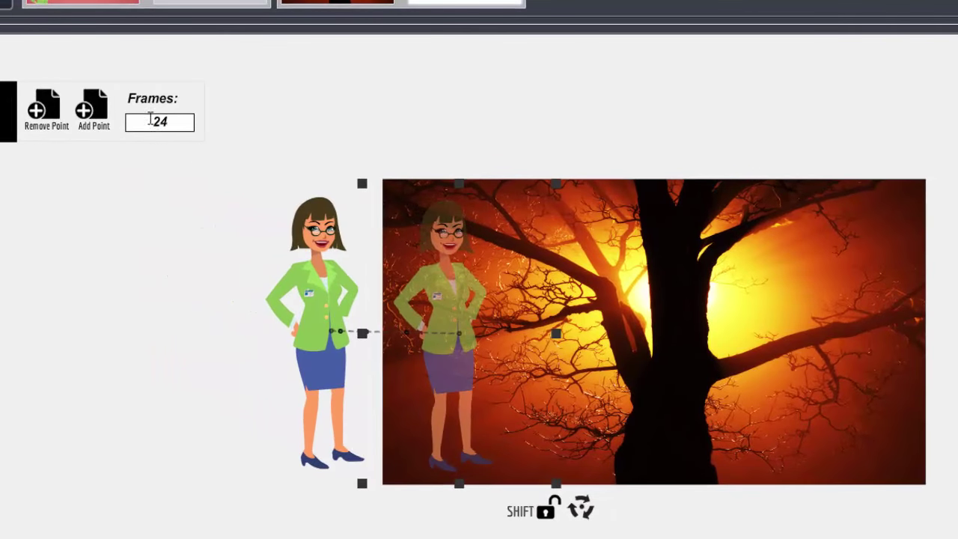
Step: Set the businesswoman's motion path to 12 frames and close the canvas
left_click_drag(171, 126, 149, 121)
type("12")
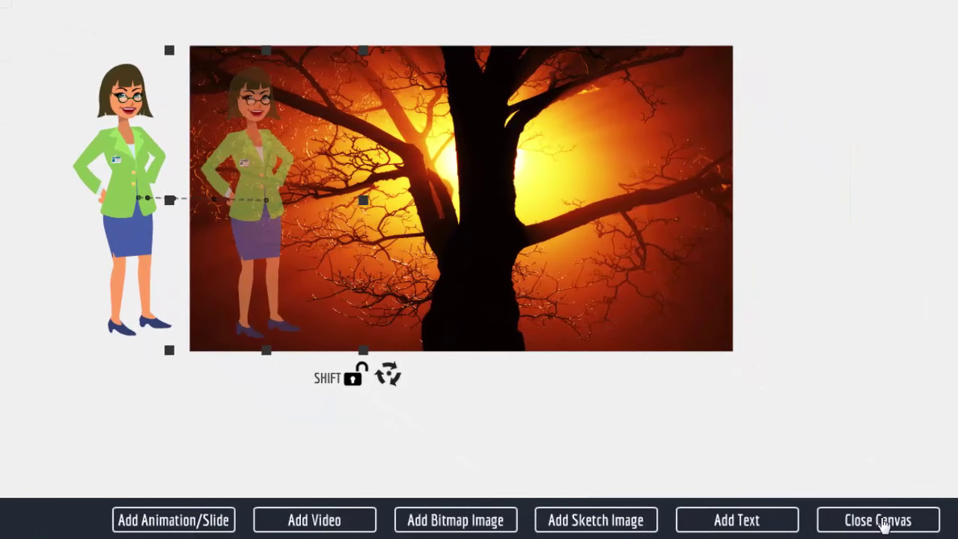
left_click(879, 520)
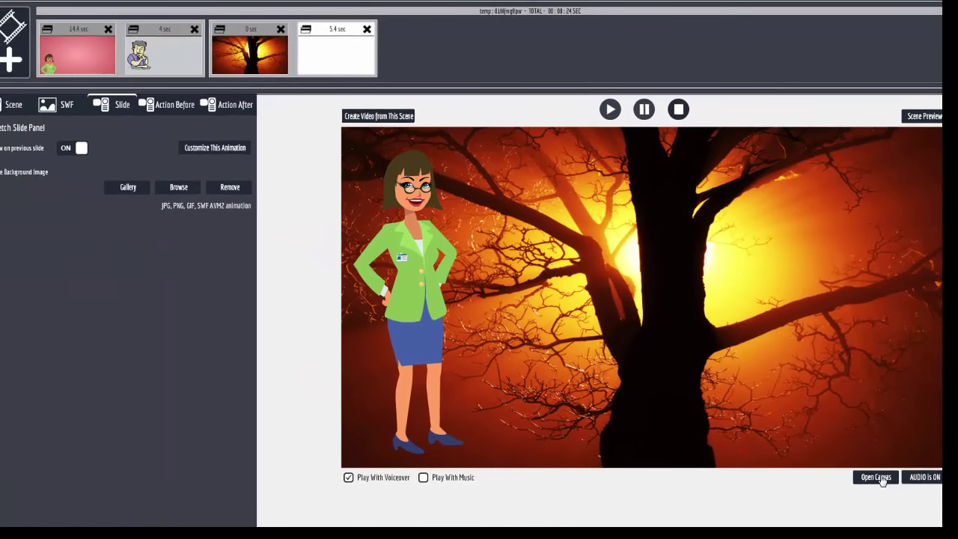
Step: Reopen the canvas, enlarge the end pose of the businesswoman's motion path beyond the image height, and stretch it taller and narrower with proportions unlocked
left_click(866, 463)
left_click(336, 327)
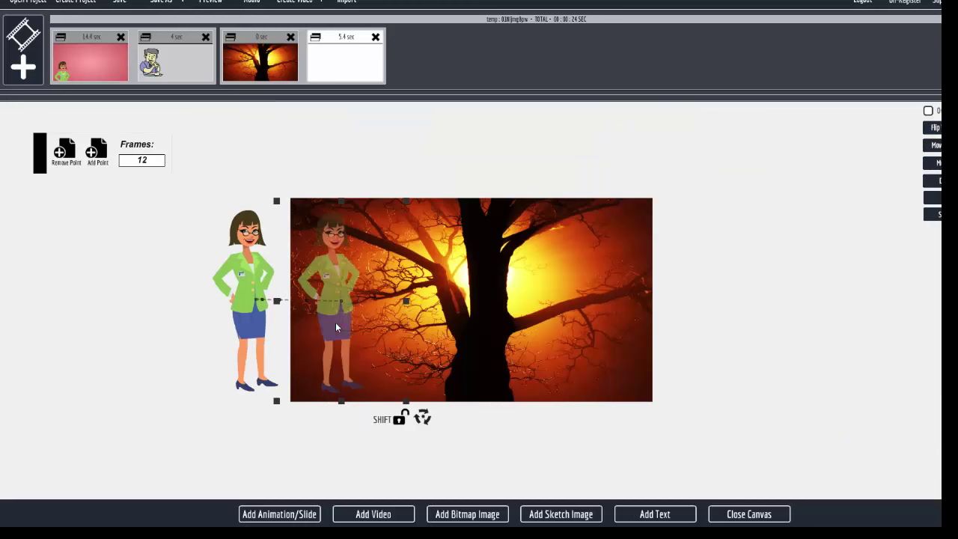
left_click_drag(405, 405, 465, 457)
left_click(456, 476)
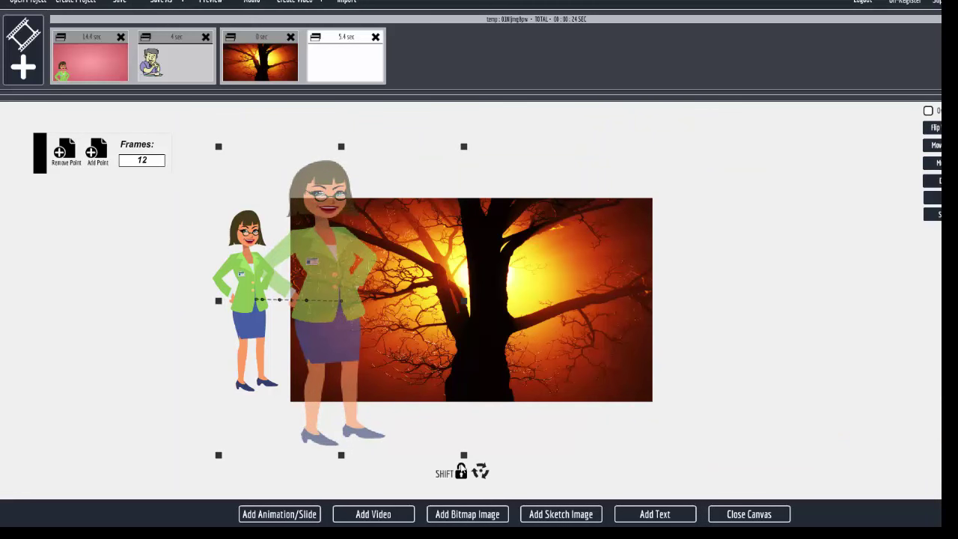
left_click(462, 479)
left_click_drag(465, 456, 453, 479)
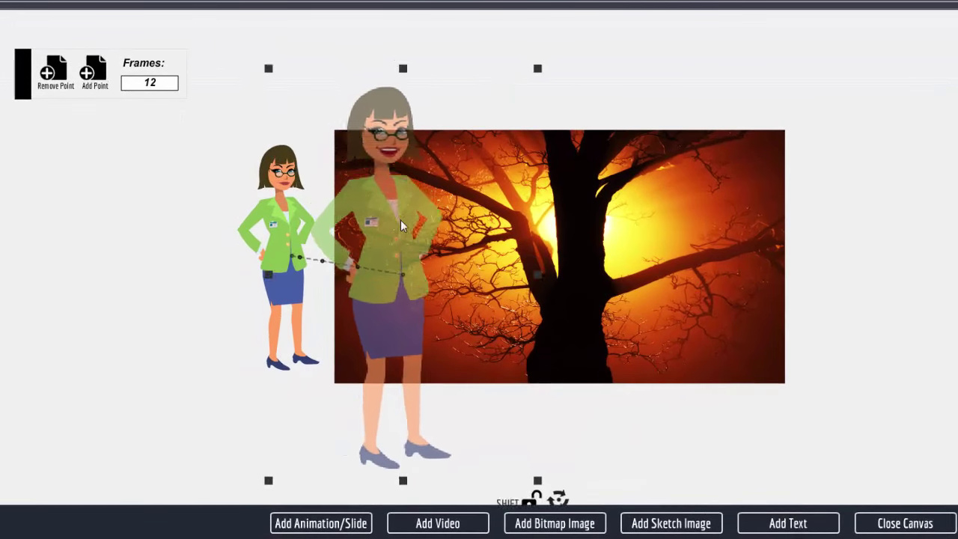
Step: Move the end pose of the businesswoman's motion path inside the tree image's left part and enlarge it until her legs extend below the image
left_click_drag(401, 219, 422, 250)
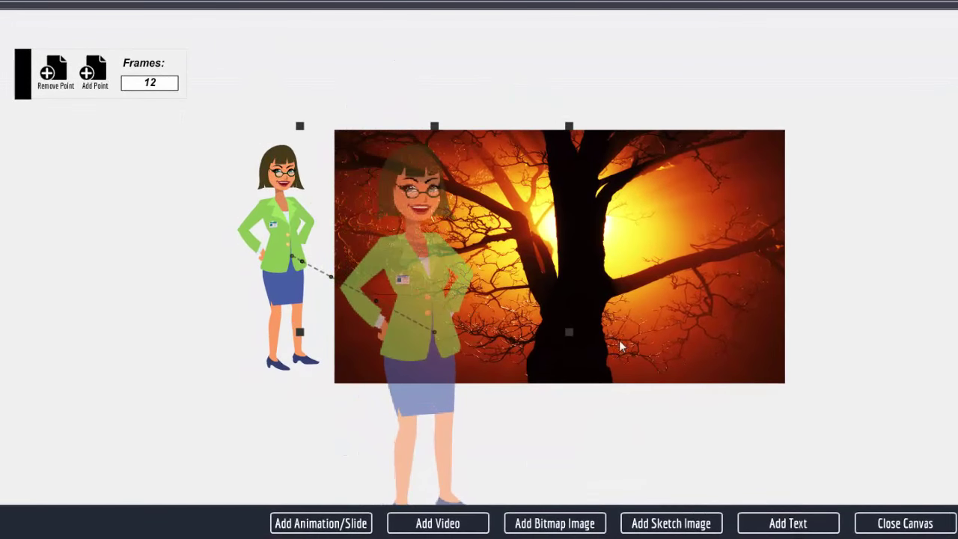
scroll(915, 316, "down", 3)
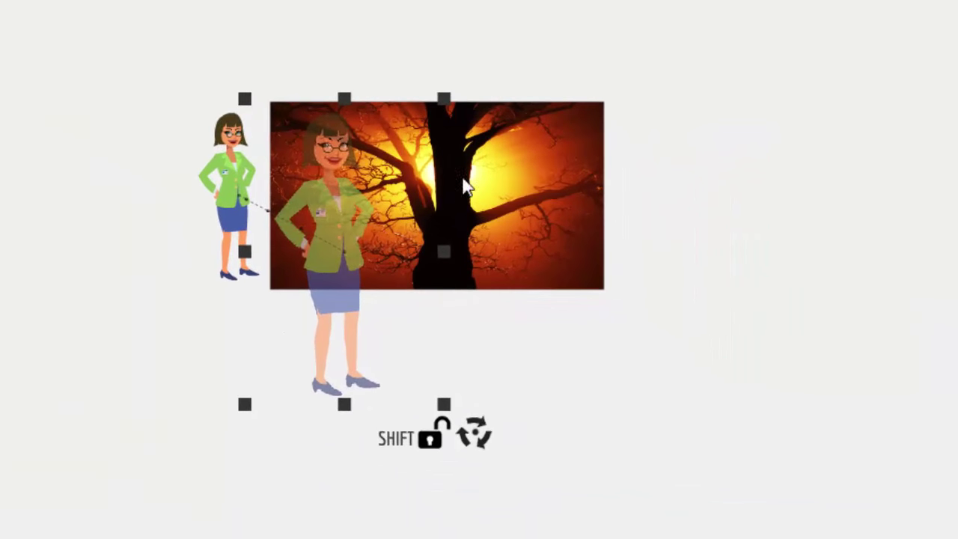
left_click_drag(447, 102, 464, 81)
left_click_drag(313, 221, 334, 230)
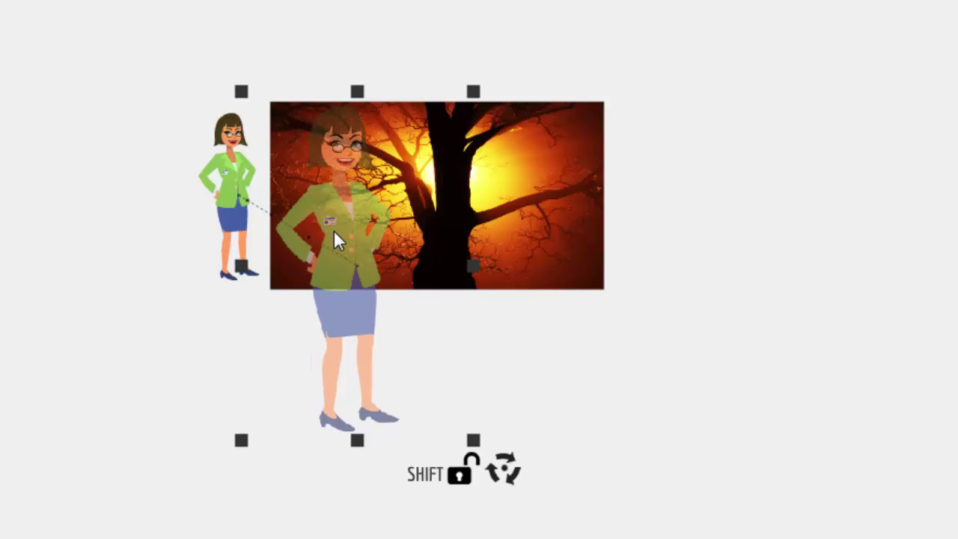
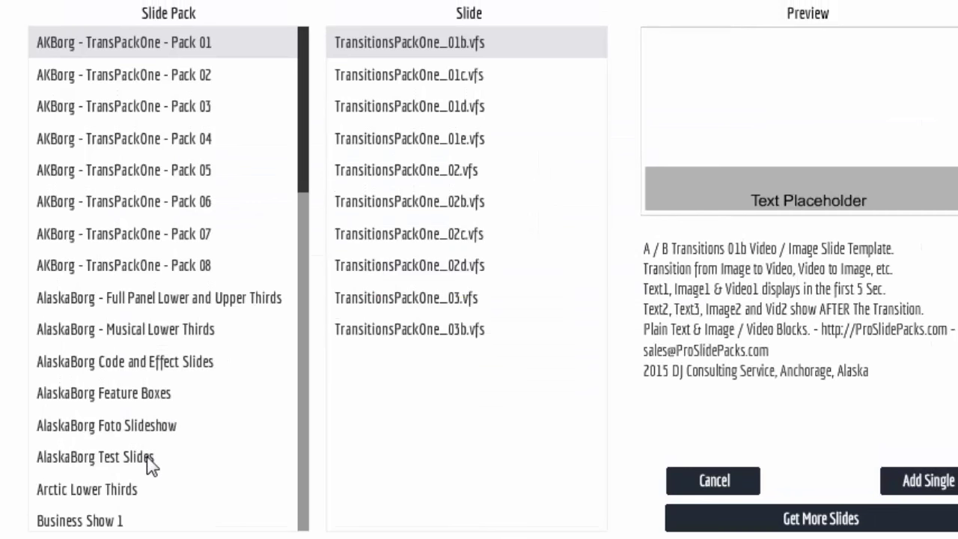
Step: Preview the Arctic Lower Thirds slide templates, including the Full Lower Panel, Graphic and Mission Control designs
left_click(107, 496)
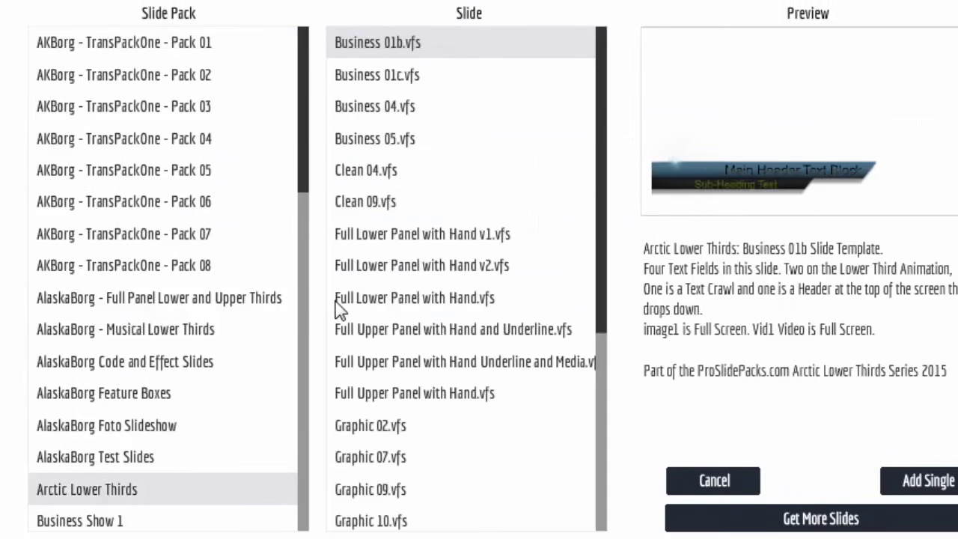
left_click(423, 241)
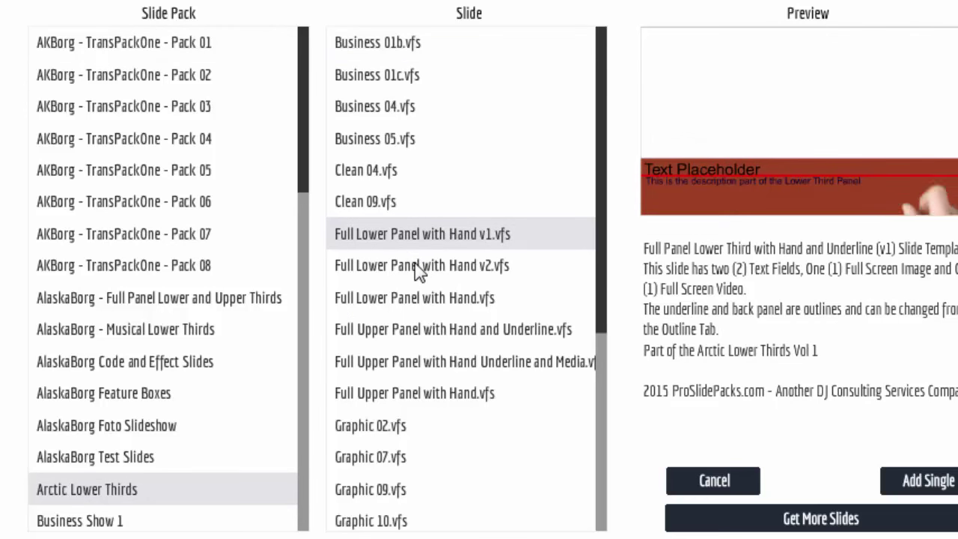
left_click(416, 265)
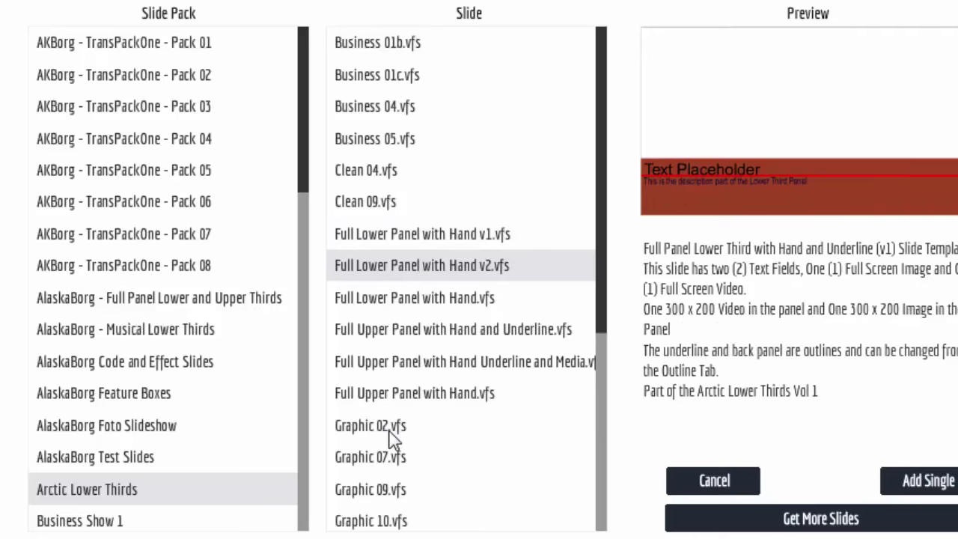
left_click(460, 421)
scroll(524, 422, "down", 3)
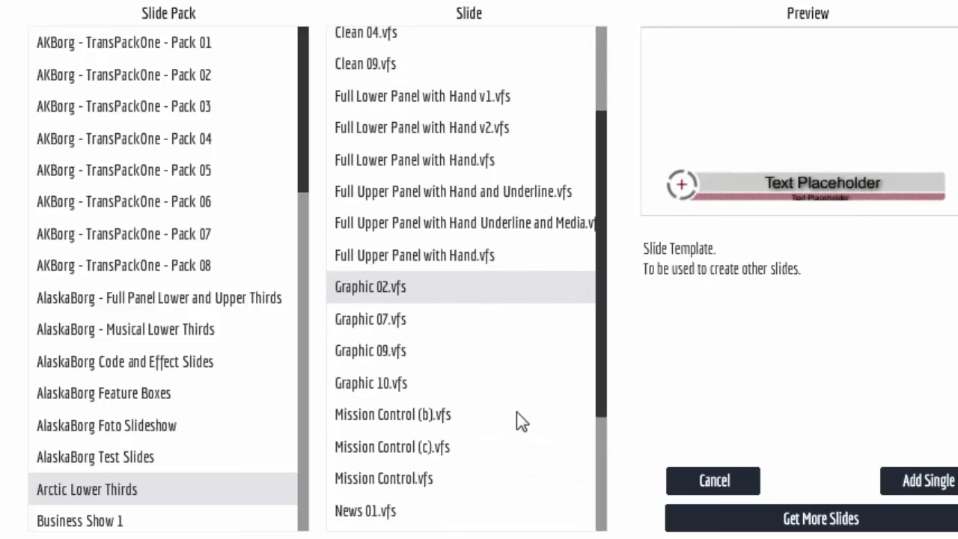
left_click(385, 385)
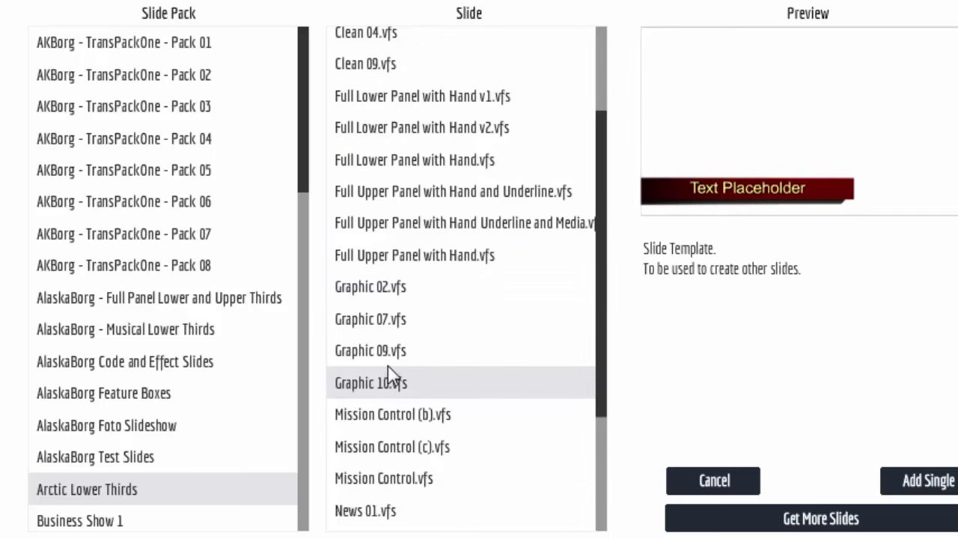
left_click(377, 350)
left_click(372, 322)
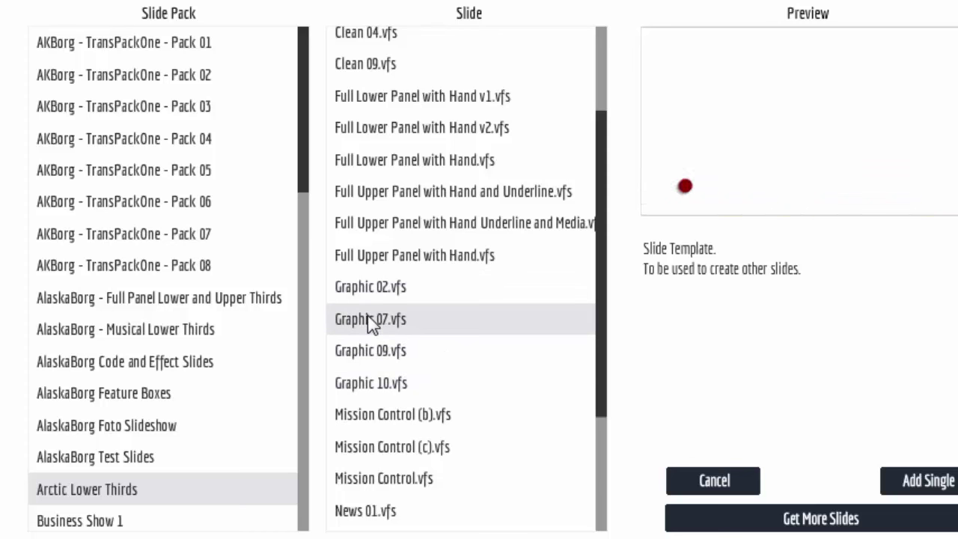
left_click(417, 453)
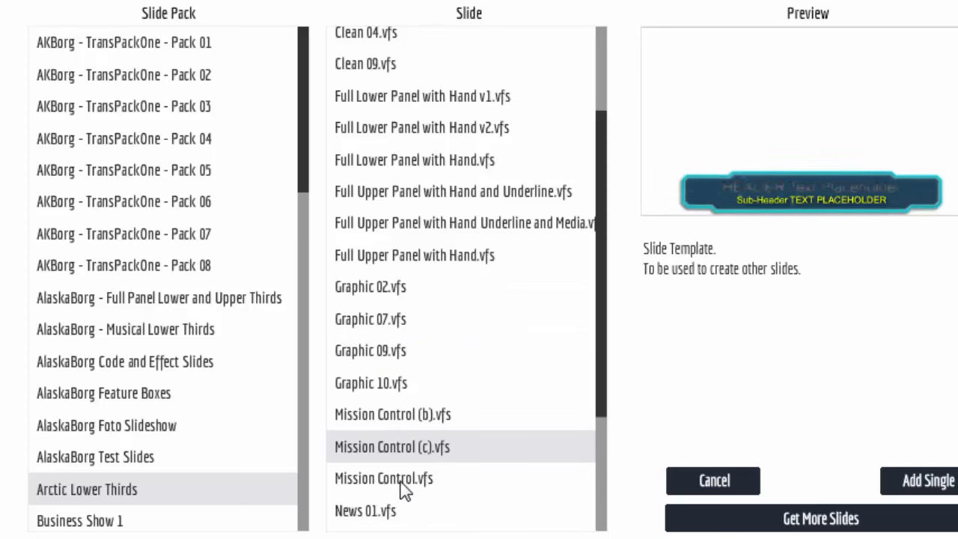
left_click(392, 484)
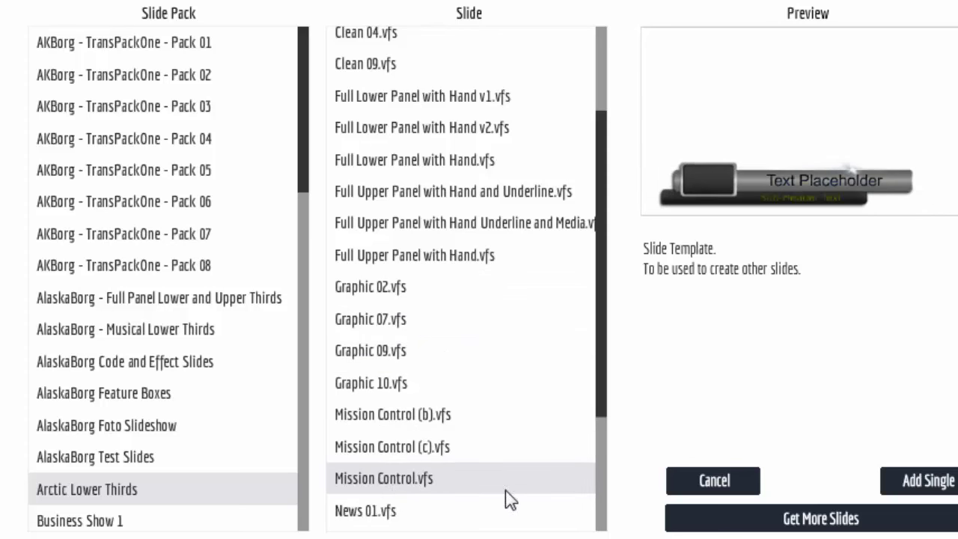
left_click(413, 452)
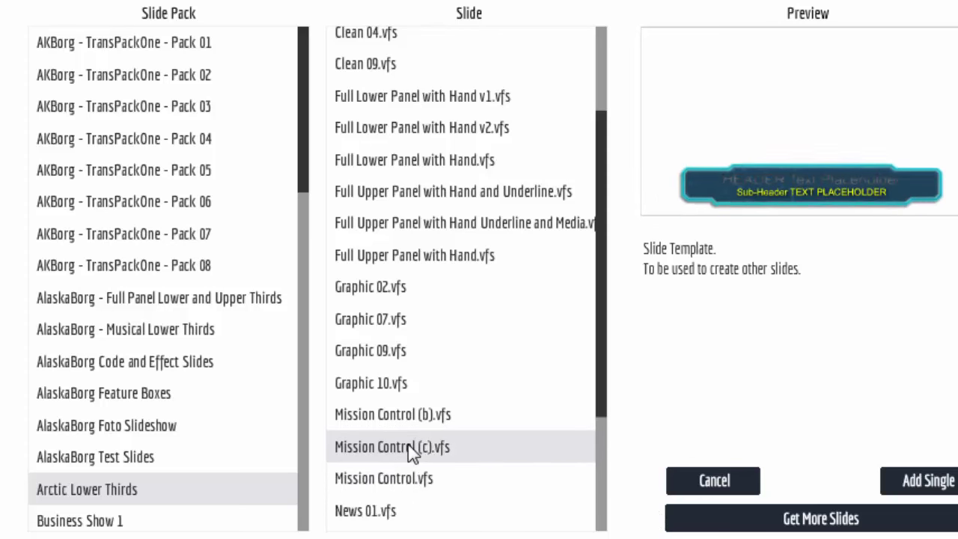
Step: Add Mission Control.vfs from the Arctic Lower Thirds pack as a single slide and fit it over the whole scene image on the canvas
left_click(409, 482)
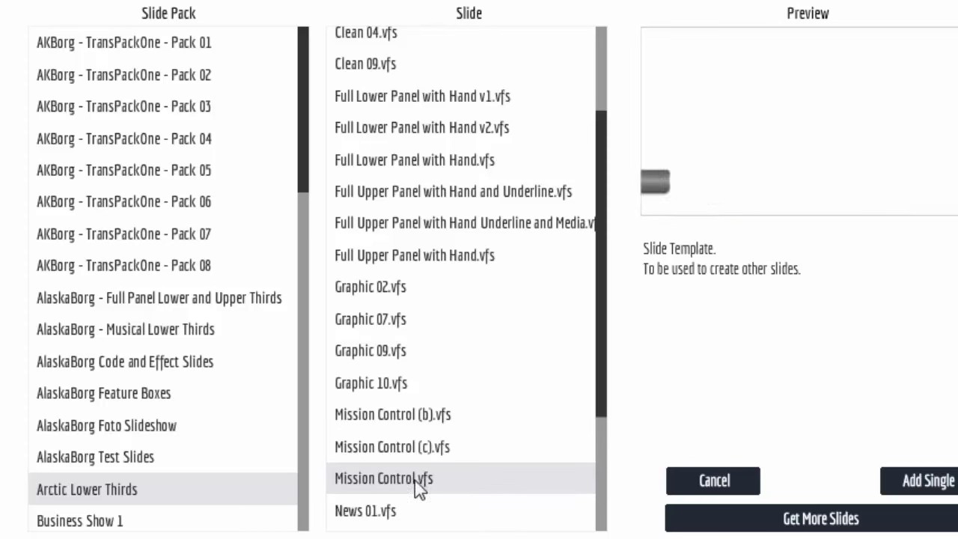
left_click(949, 485)
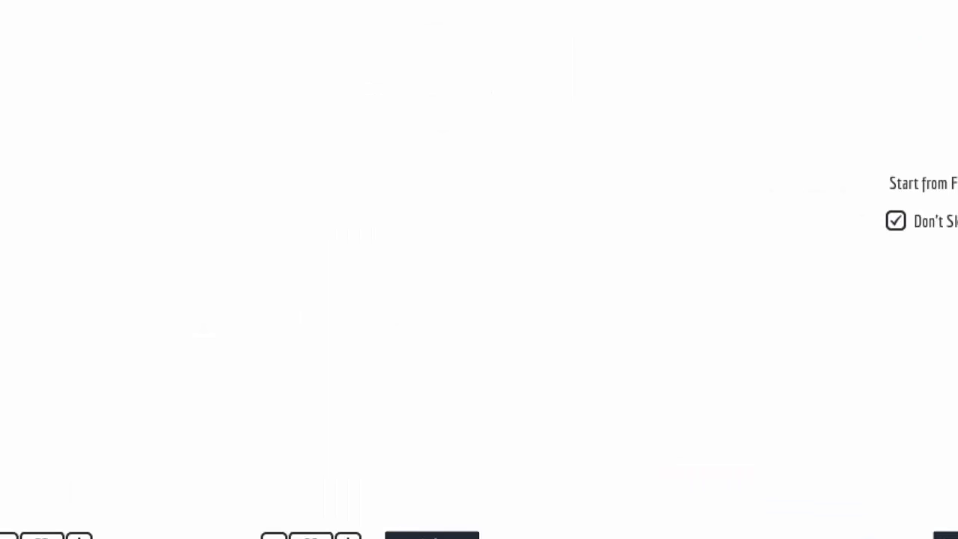
left_click(928, 465)
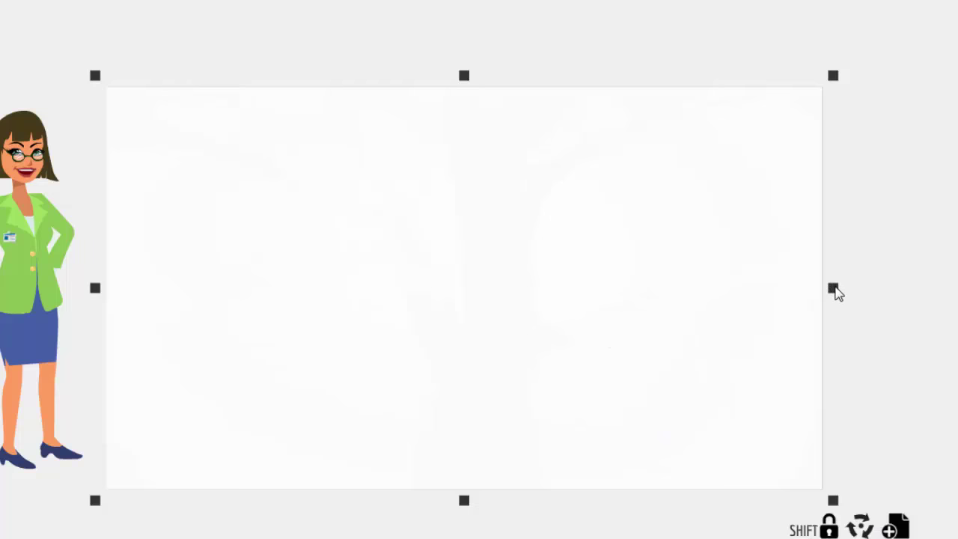
left_click_drag(837, 292, 839, 293)
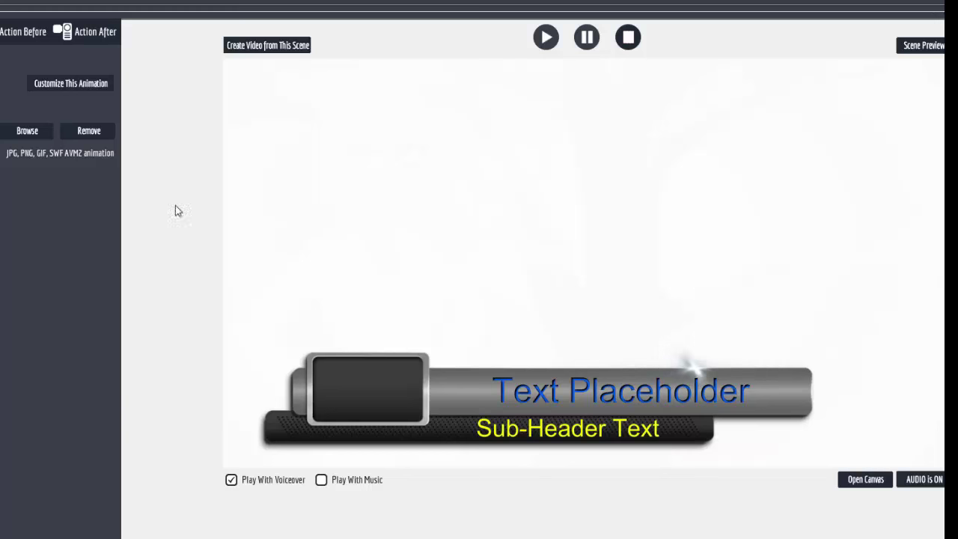
Step: Open the lower-third animation for customizing and replace the Text Area 1 placeholder with the person's full name
left_click(74, 84)
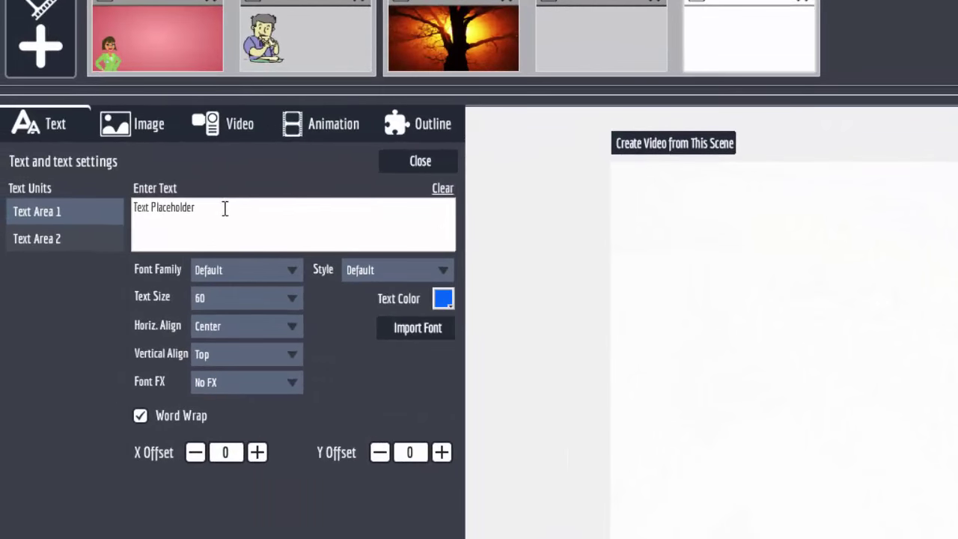
left_click_drag(224, 207, 127, 201)
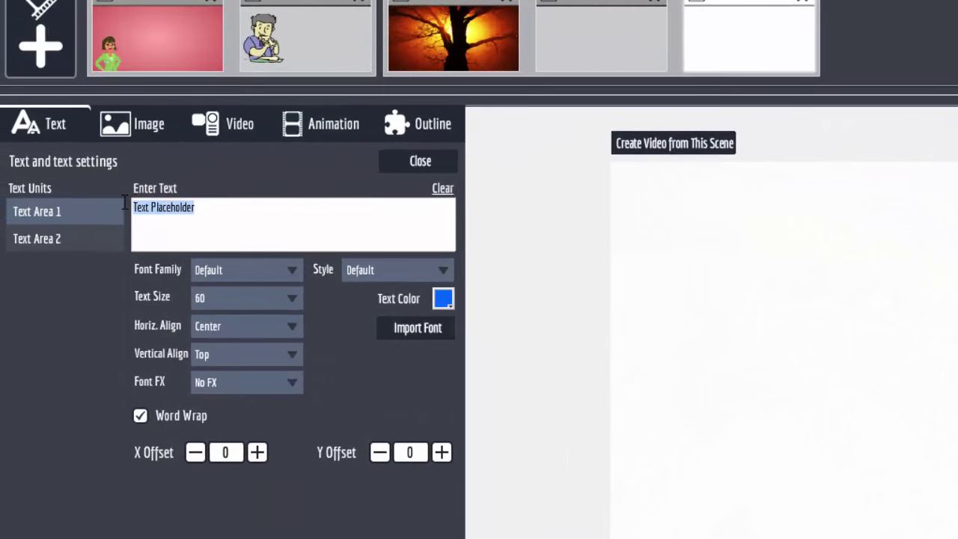
type("Ear")
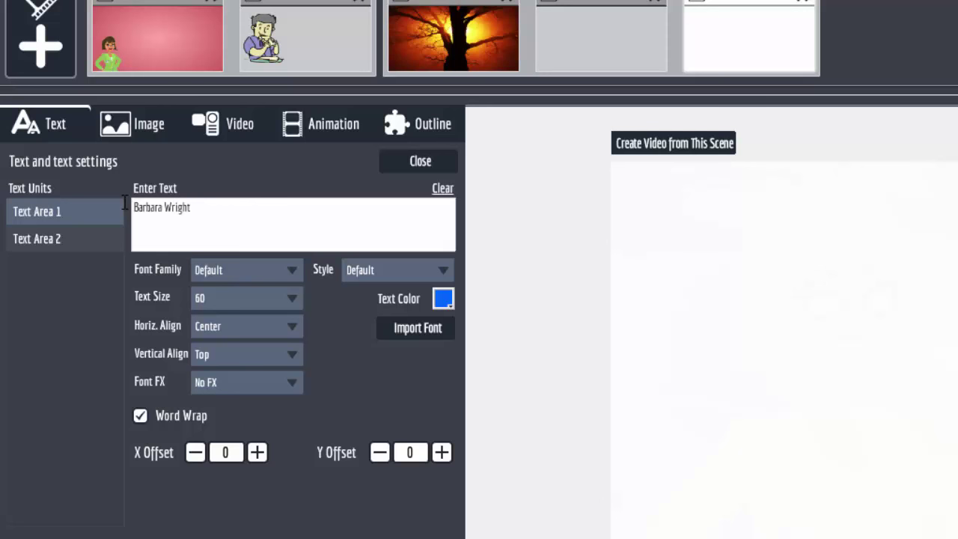
left_click(262, 221)
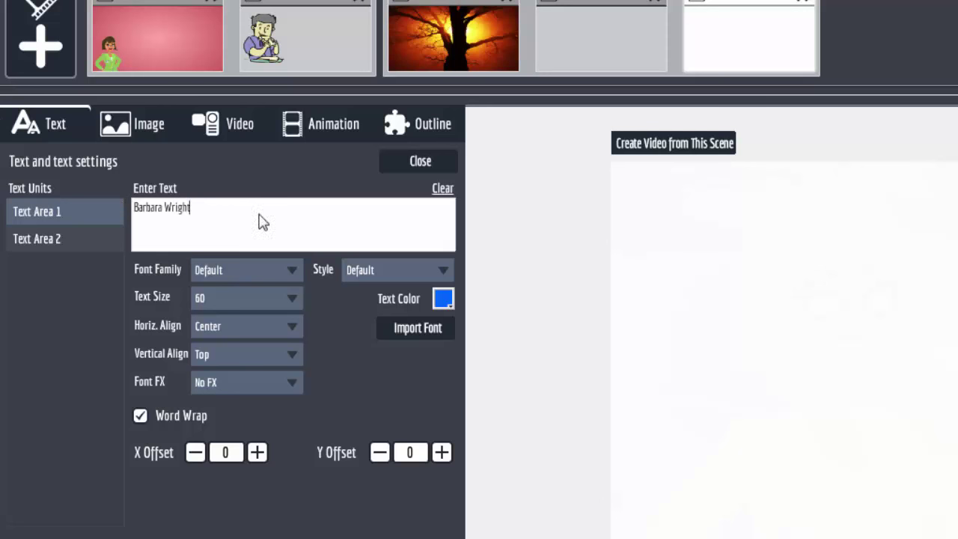
Step: Set the Text Area 1 font to Alfa Slab One and its text color to yellow
left_click(295, 269)
left_click(280, 340)
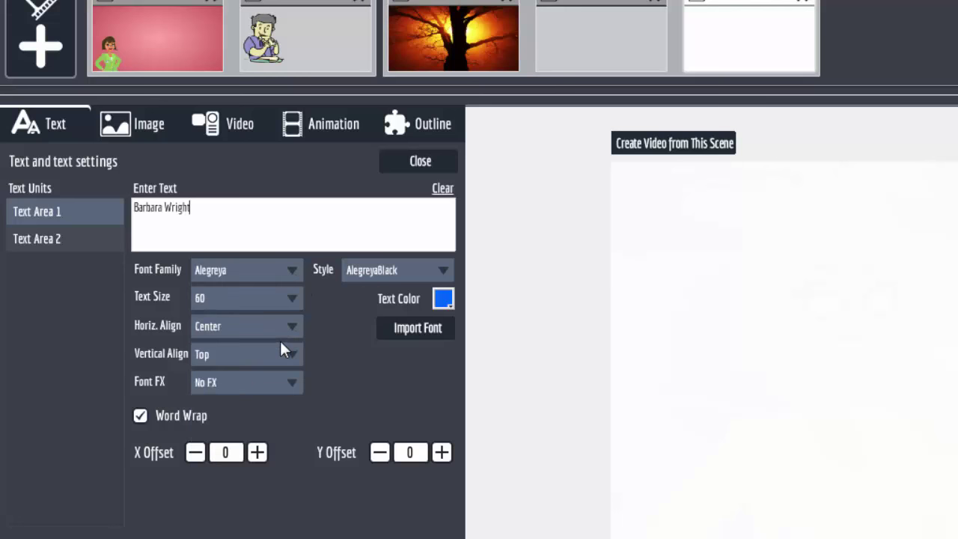
left_click(293, 268)
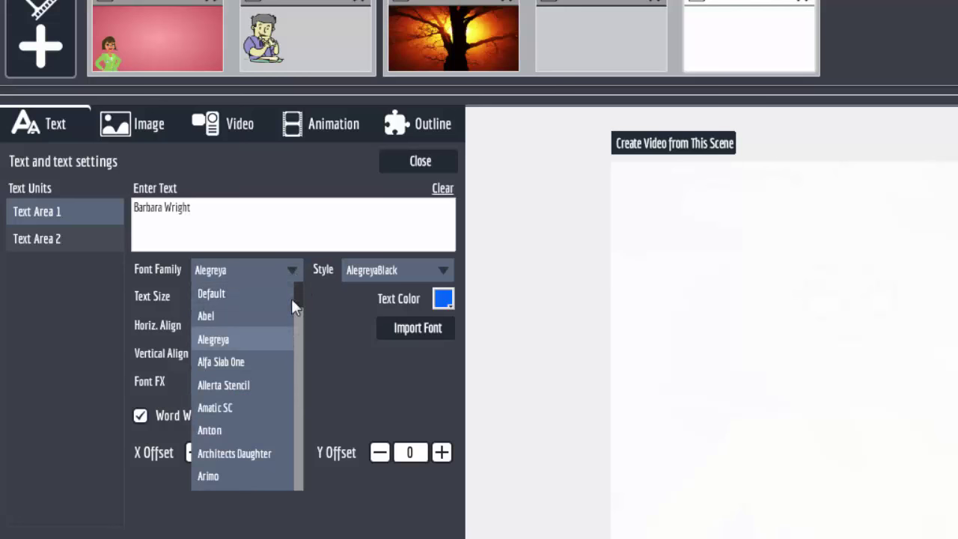
left_click(283, 366)
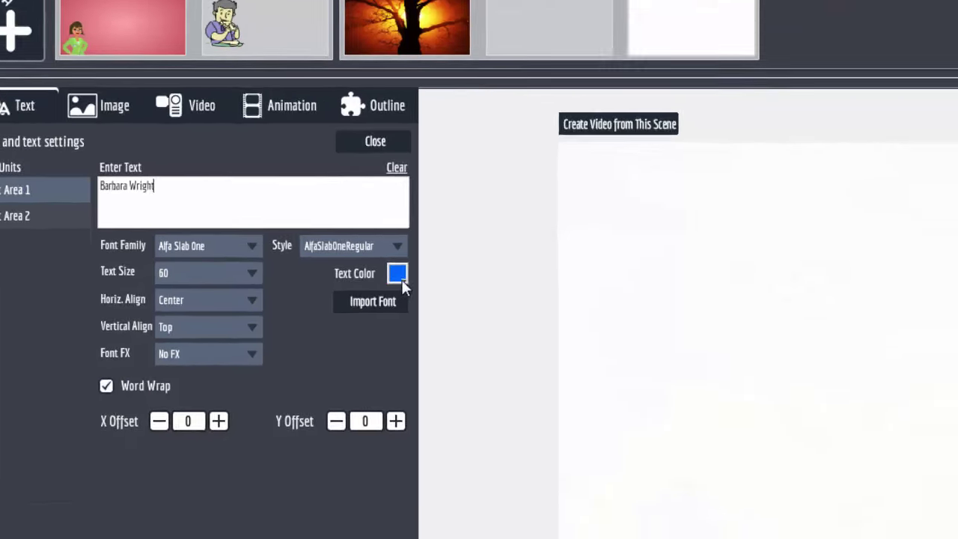
left_click(449, 304)
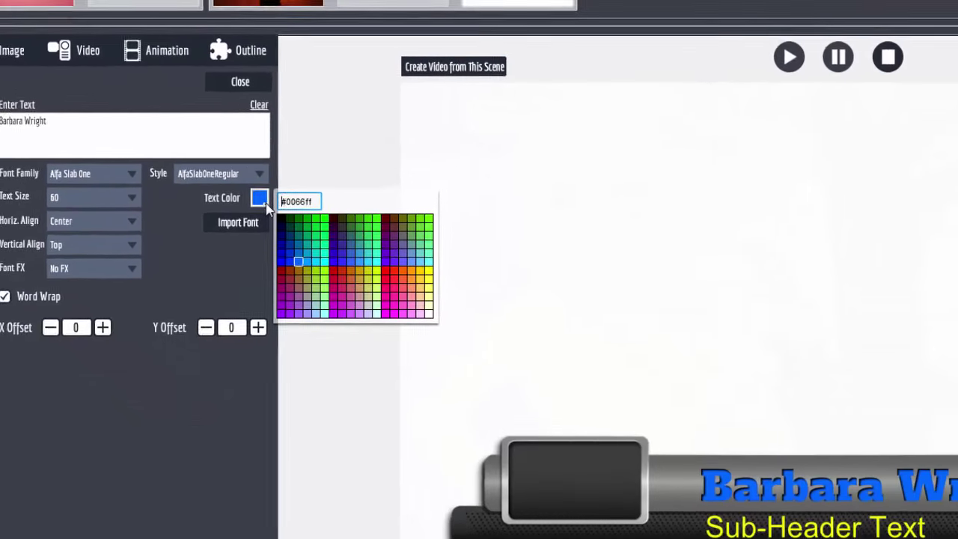
left_click(432, 274)
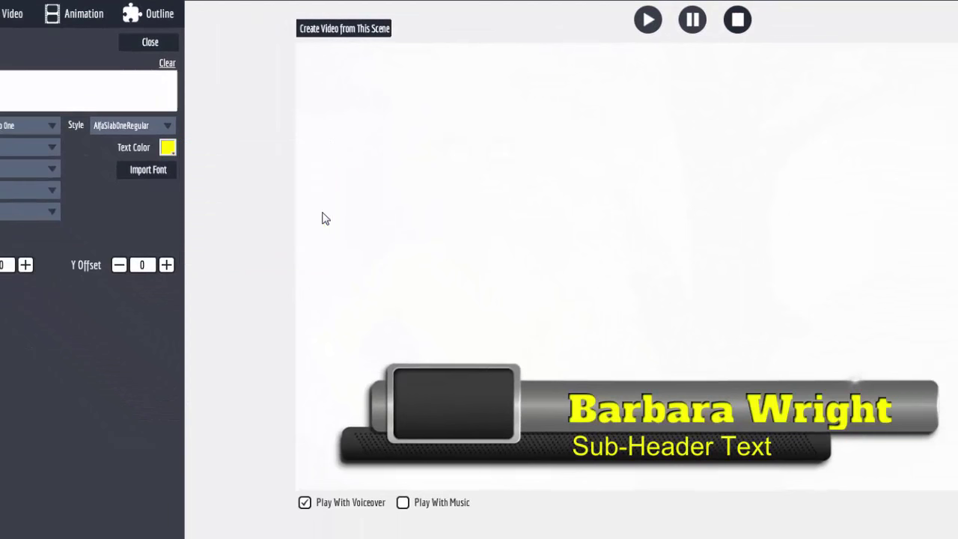
Step: Replace the sub-header placeholder in Text Area 2 with "Dir. Marketing"
left_click(2, 81)
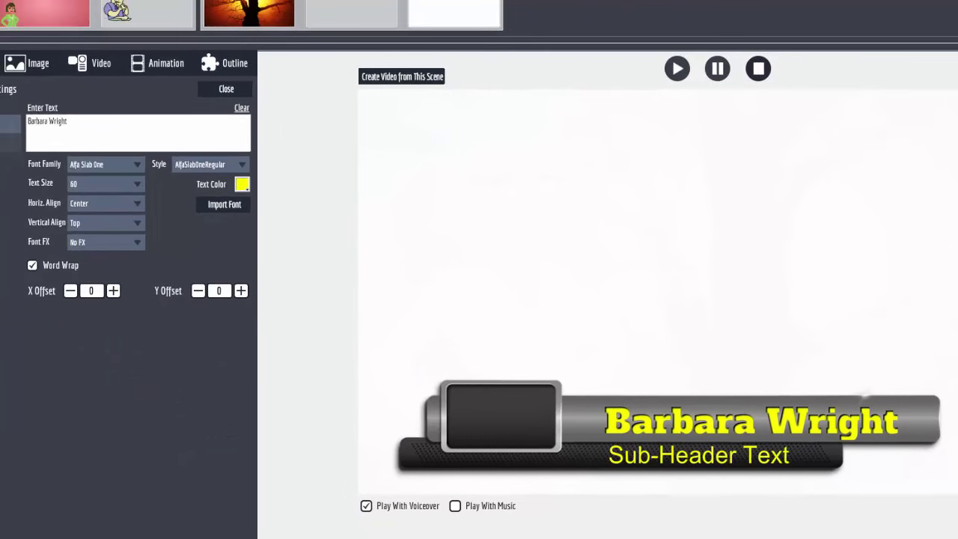
left_click_drag(78, 120, 19, 122)
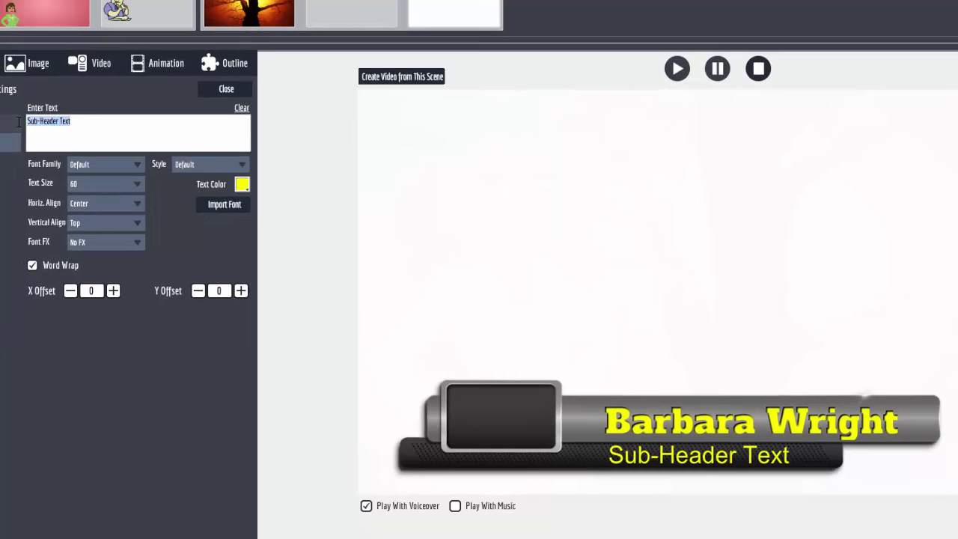
type("D")
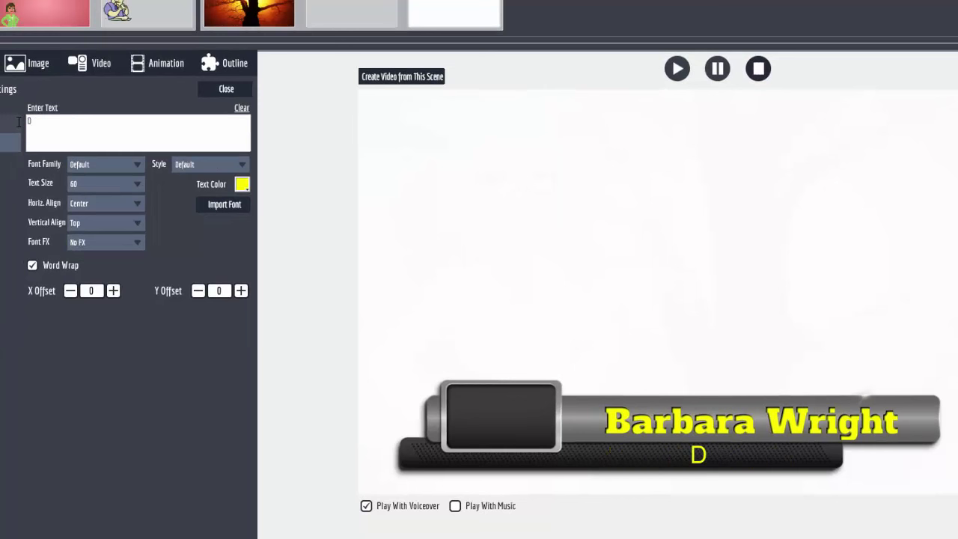
type("ir. Mar")
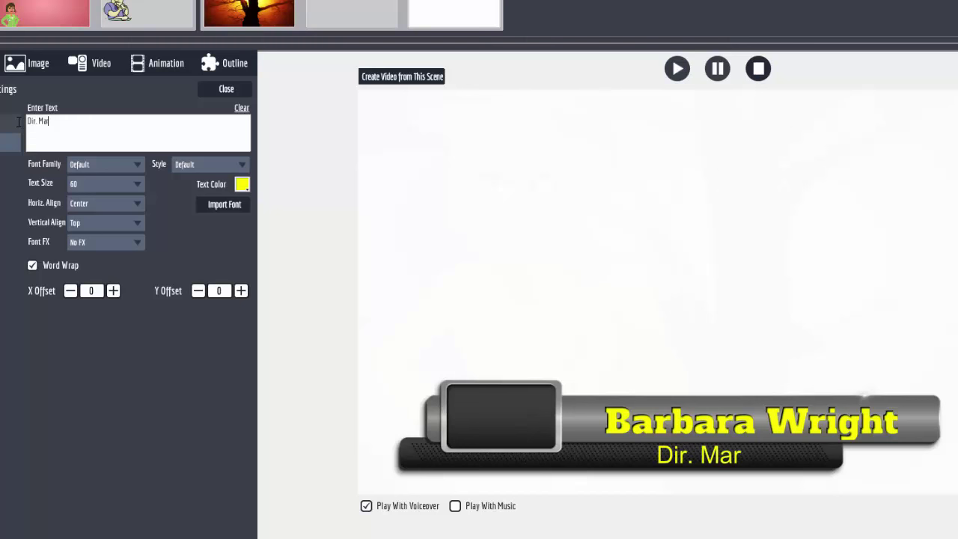
type("keting")
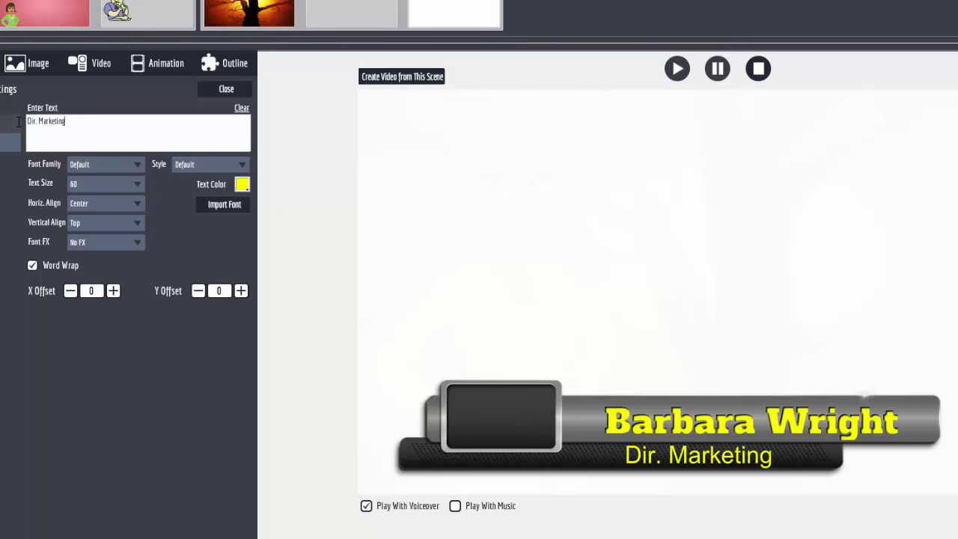
Step: Fill Image Area 1 with Abstract Squares.jpg from the gallery's Image Backgrounds folder
left_click(38, 63)
left_click(9, 144)
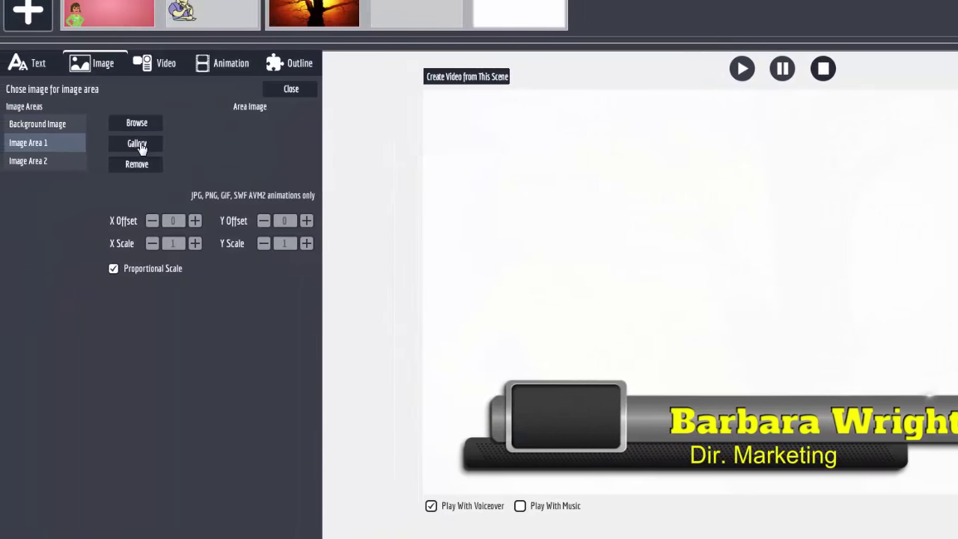
left_click(138, 146)
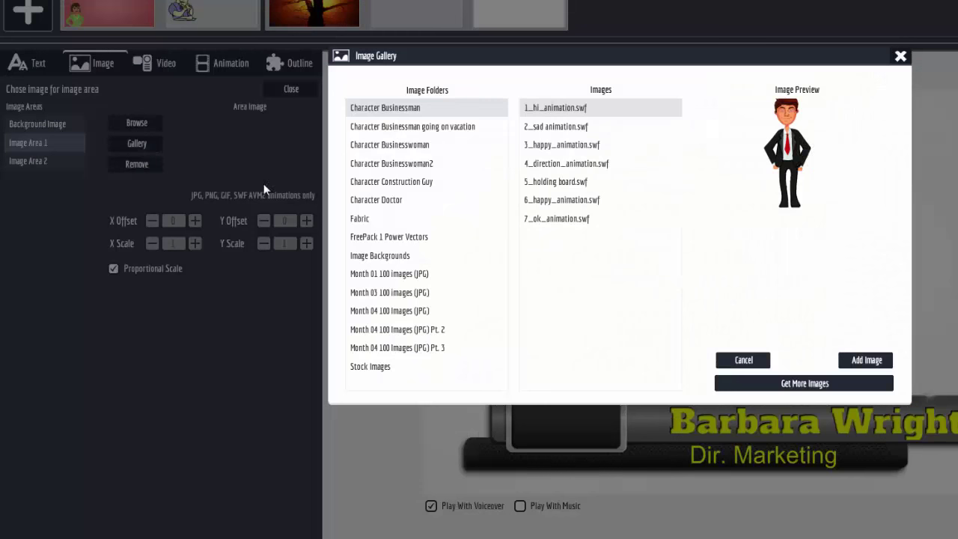
left_click(394, 258)
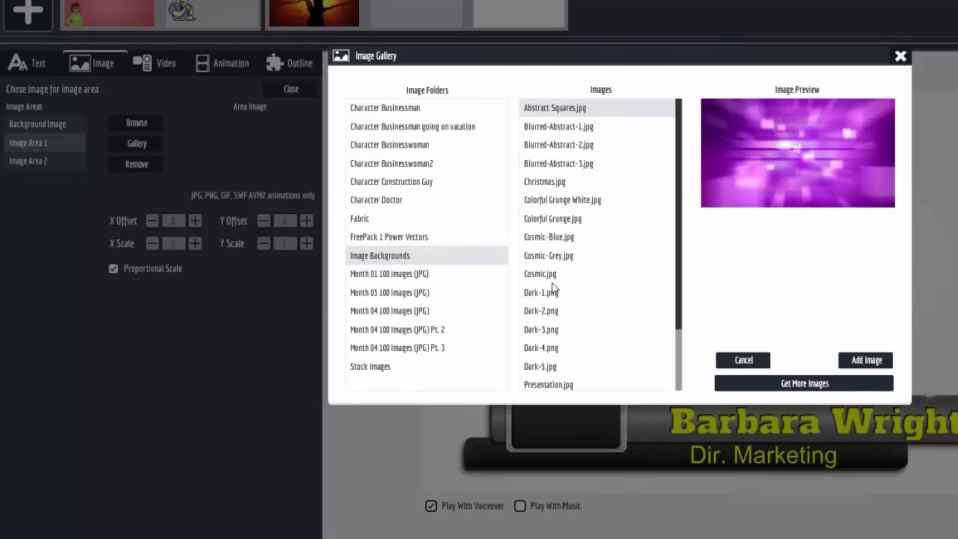
left_click(867, 360)
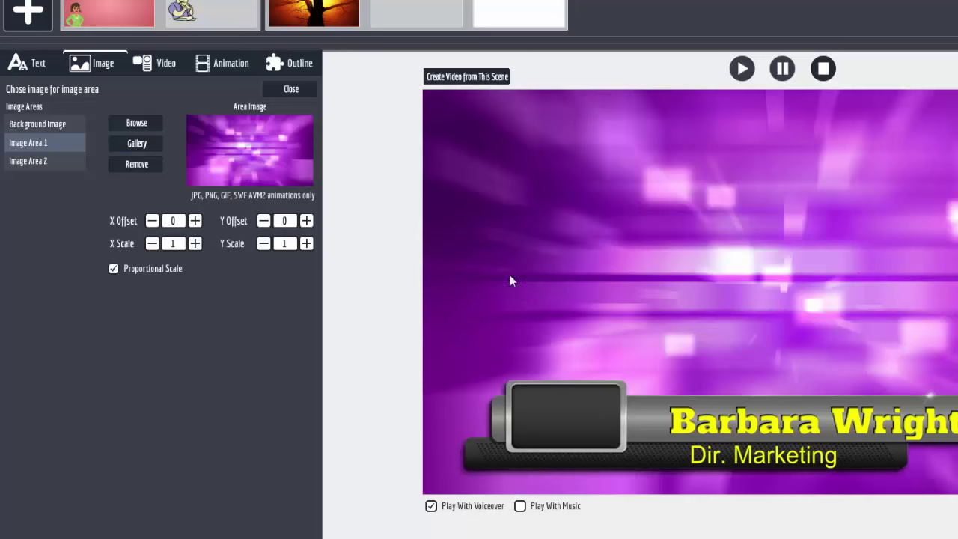
Step: Remove the image from Image Area 1 and fill Image Area 2 with Abstract Squares.jpg from the gallery's Image Backgrounds folder
left_click(137, 167)
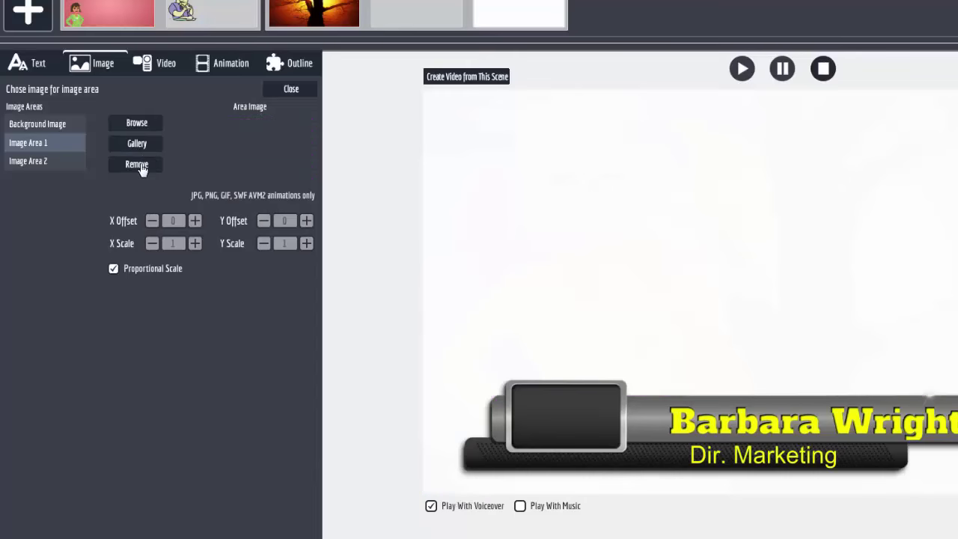
left_click(29, 161)
left_click(135, 144)
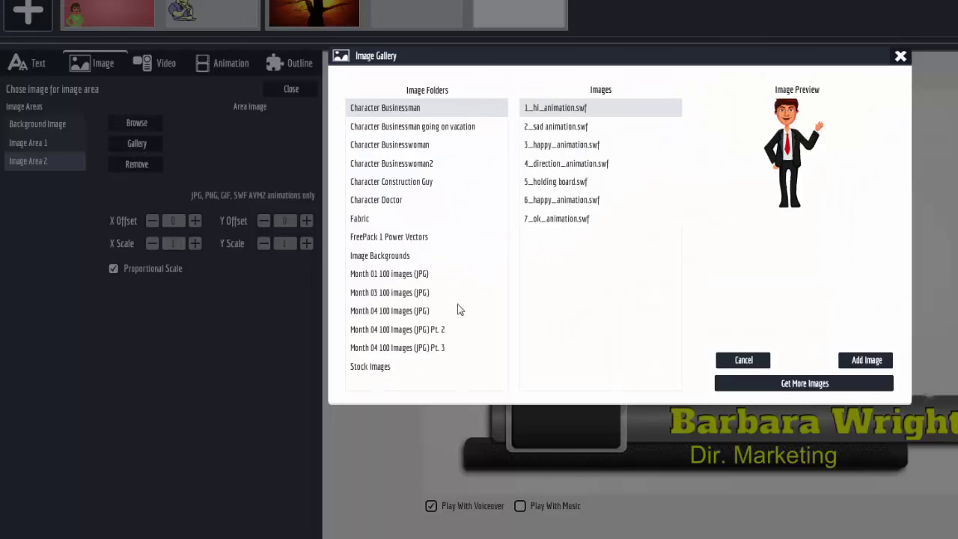
left_click(385, 257)
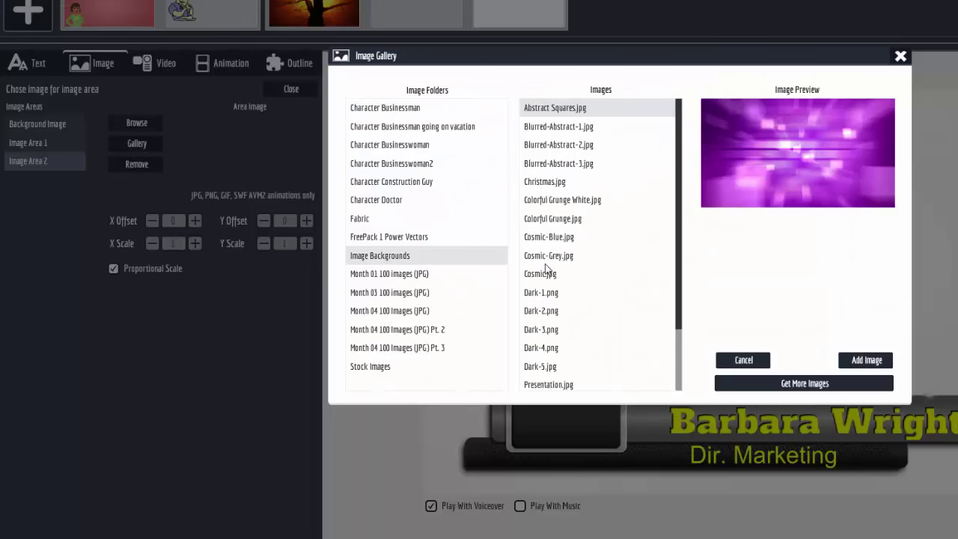
left_click(866, 361)
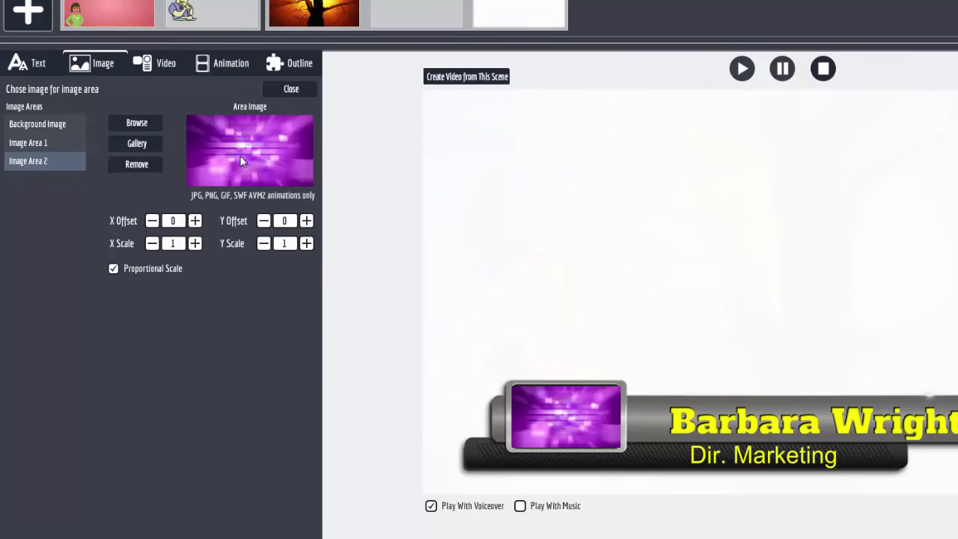
Step: Toggle Outline Area1 in the lower third's outline settings and open the canvas
left_click(300, 66)
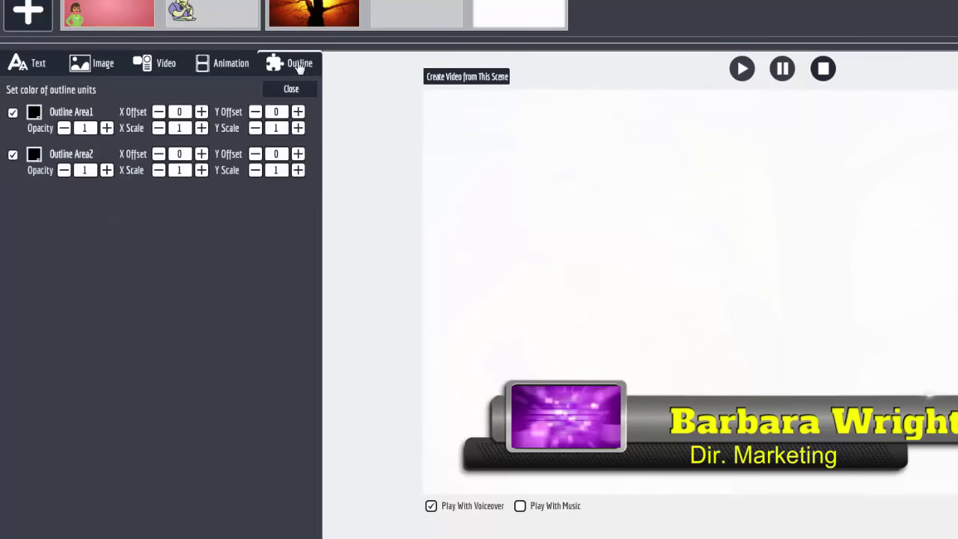
left_click(13, 113)
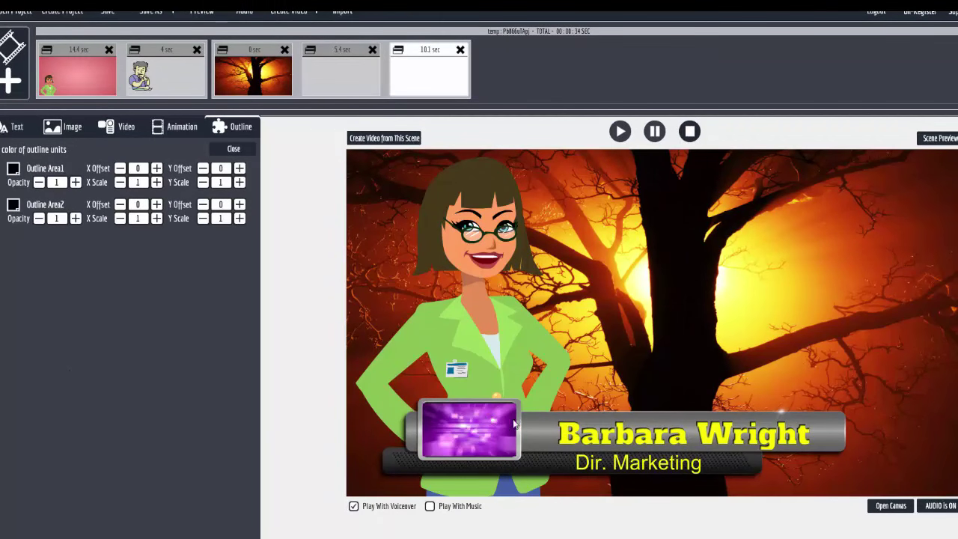
left_click(897, 509)
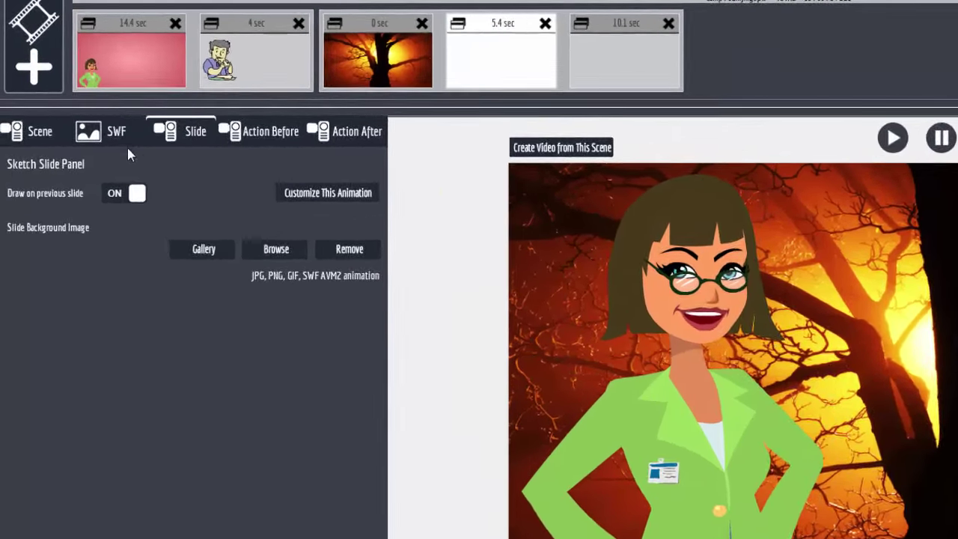
Step: Shorten the waving woman character's animated slide so that it plays for 78 frames
left_click(94, 116)
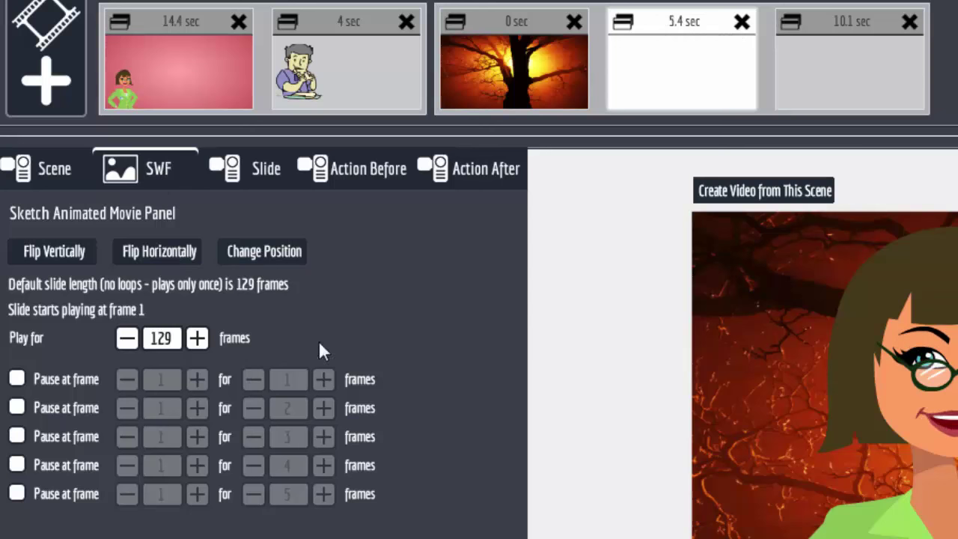
left_click(128, 339)
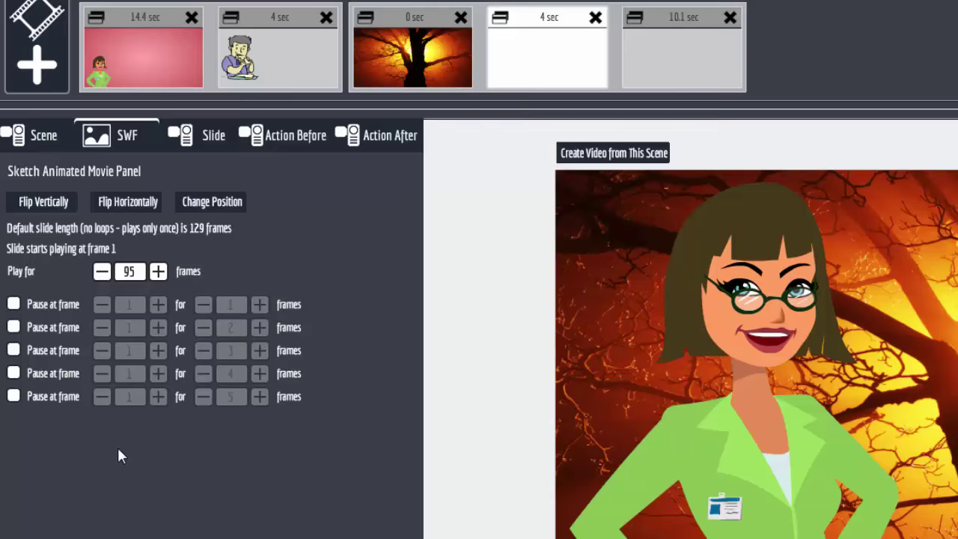
left_click(102, 272)
left_click(102, 272)
left_click(102, 272)
left_click(102, 272)
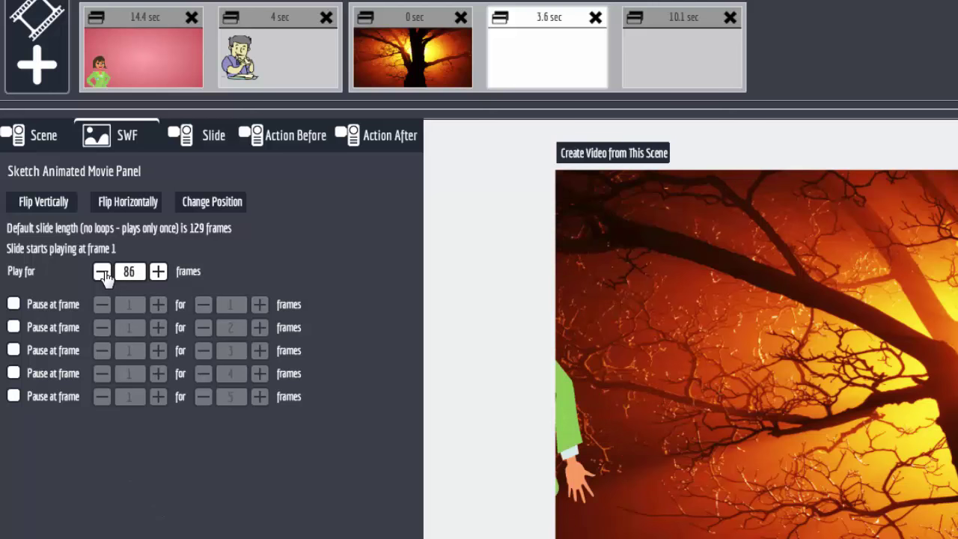
left_click(101, 272)
left_click(101, 272)
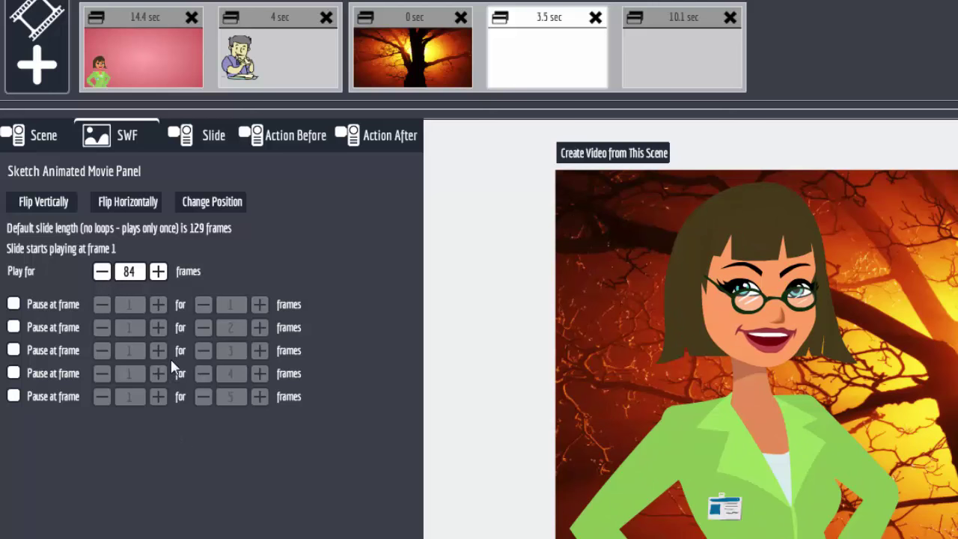
left_click(102, 271)
left_click(101, 271)
left_click(102, 272)
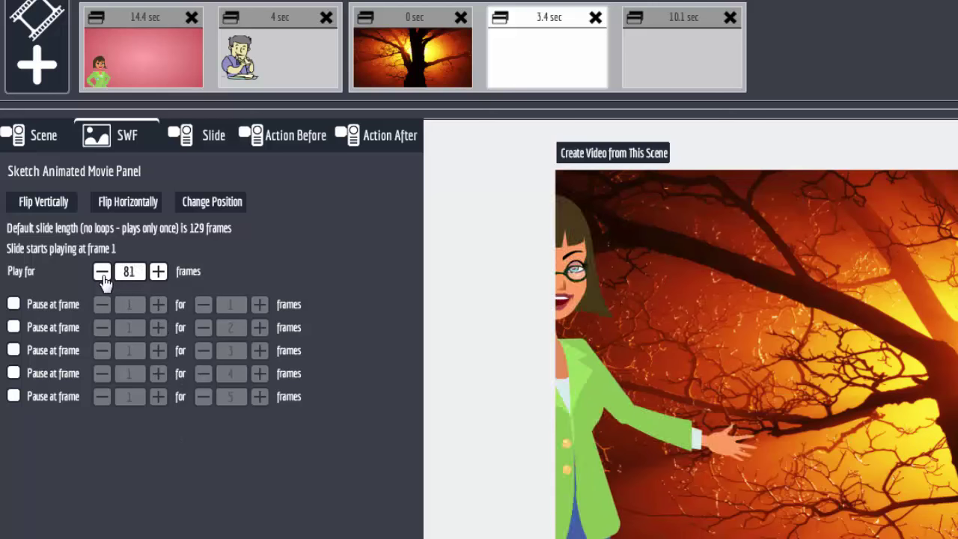
left_click(102, 272)
left_click(102, 272)
left_click(102, 272)
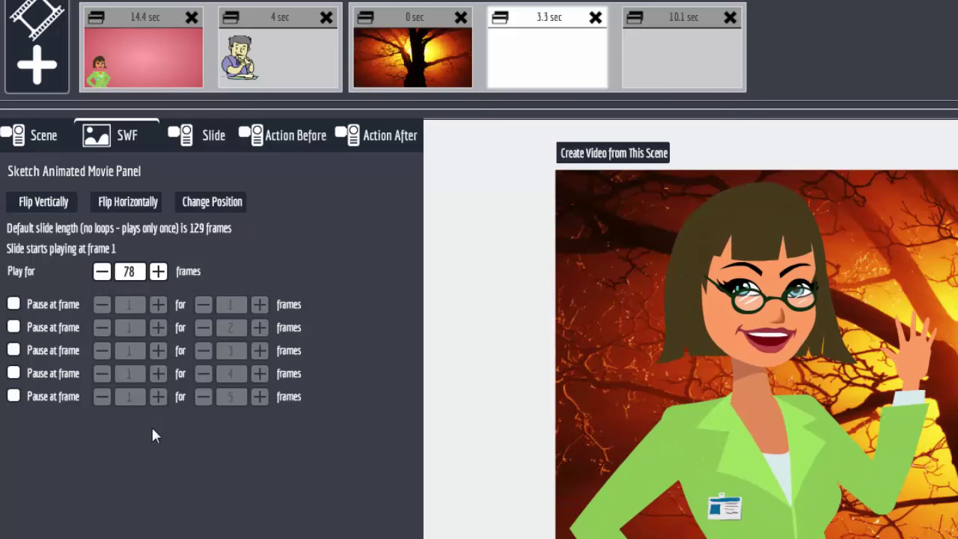